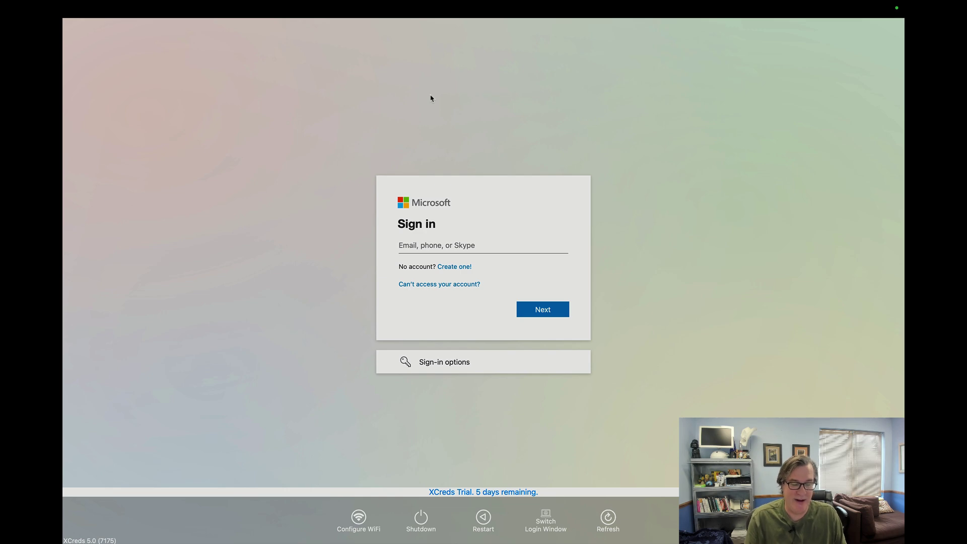
# Step: Start entering the account's e-mail address in the Microsoft sign-in field
pyautogui.click(428, 249)
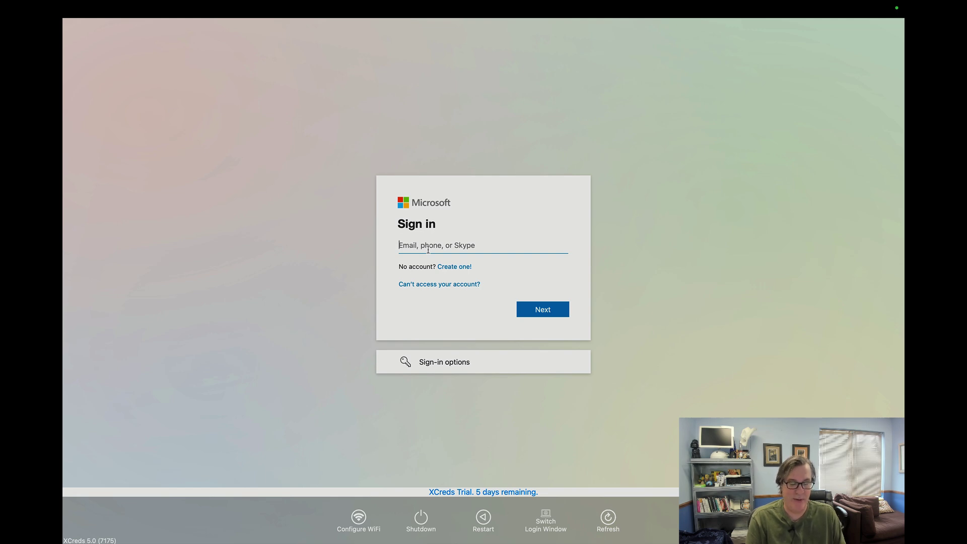
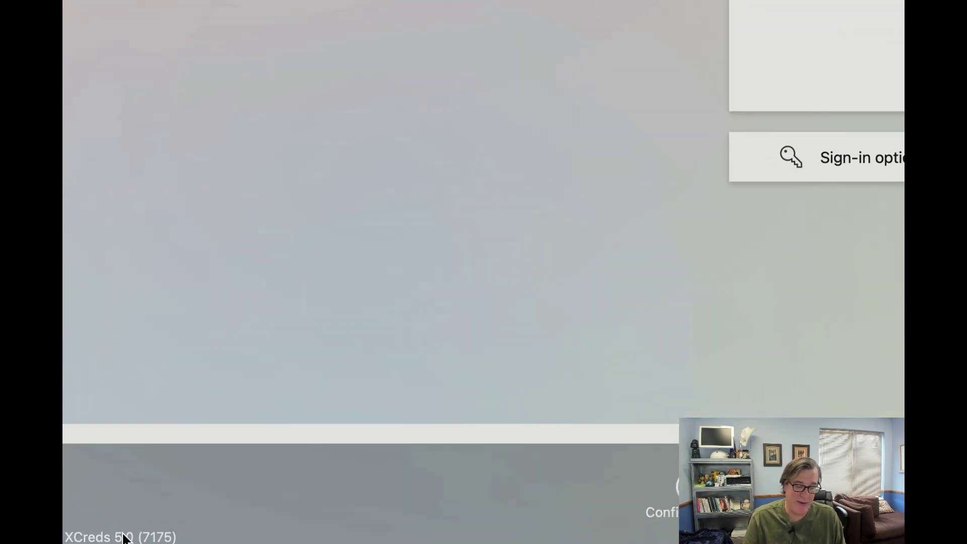
# Step: Show the system information popover from the XCreds version label, then close it
pyautogui.click(124, 537)
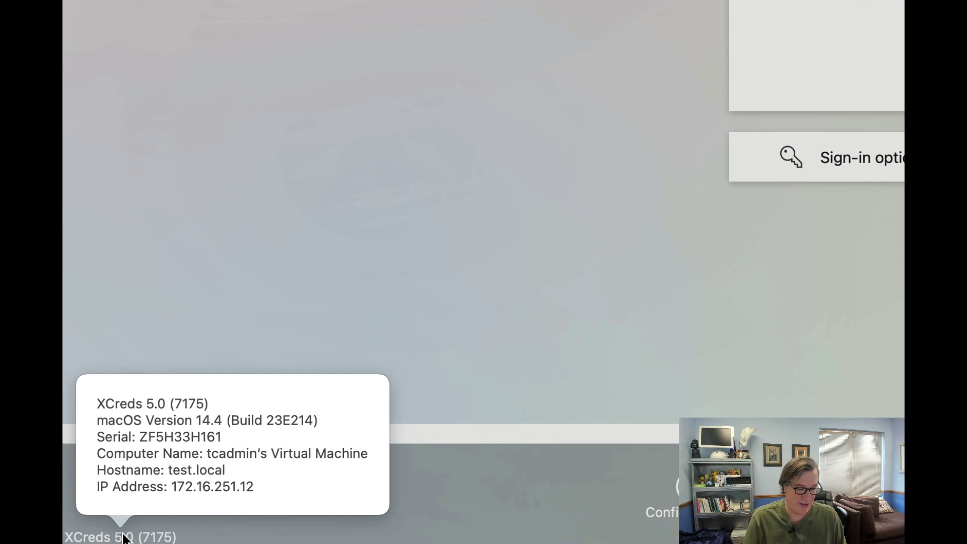
pyautogui.click(123, 537)
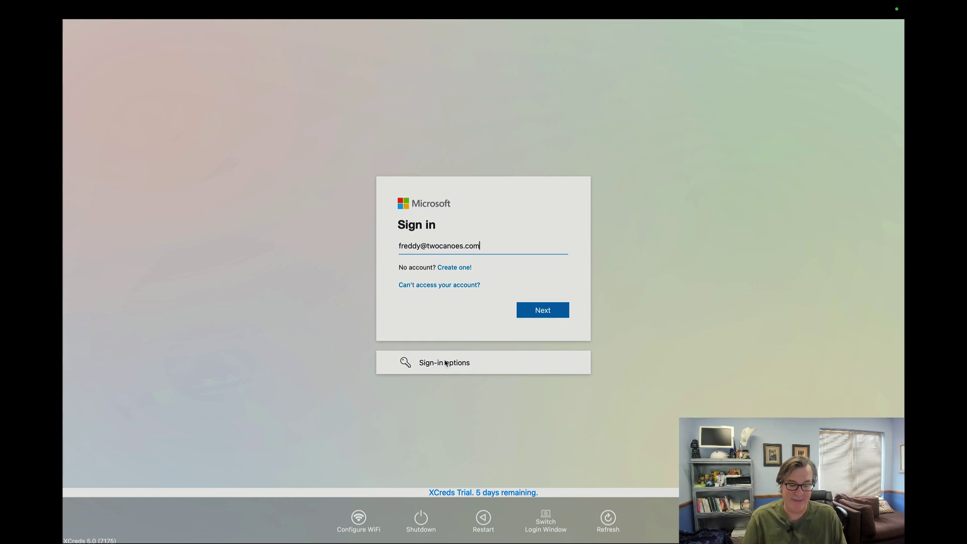
# Step: Advance to the password step and submit the cloud account password, retrying once
pyautogui.click(536, 318)
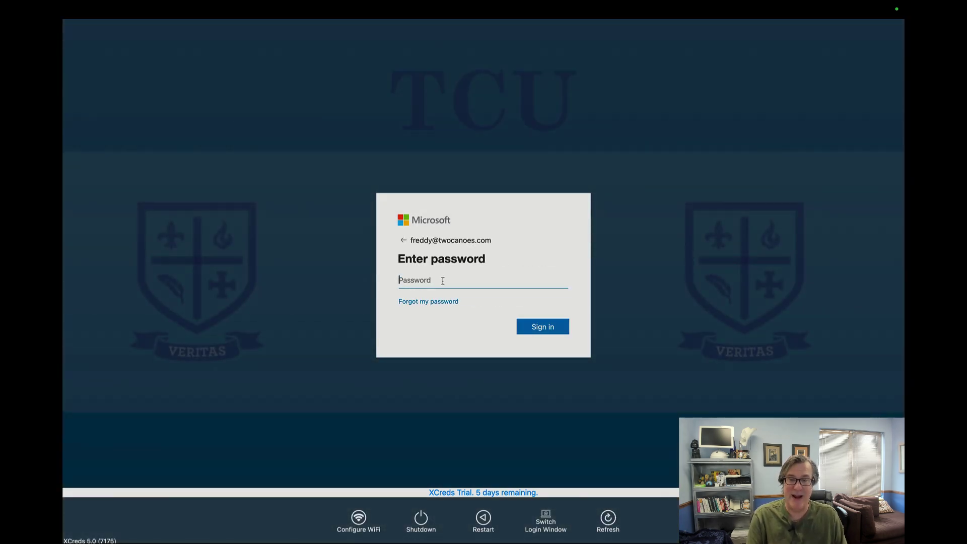
pyautogui.click(442, 280)
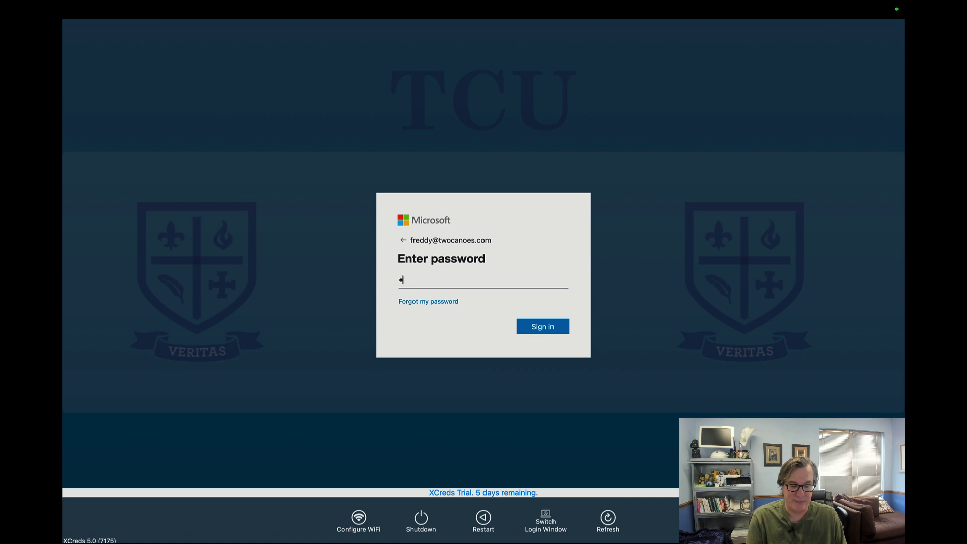
pyautogui.write('••••••••••')
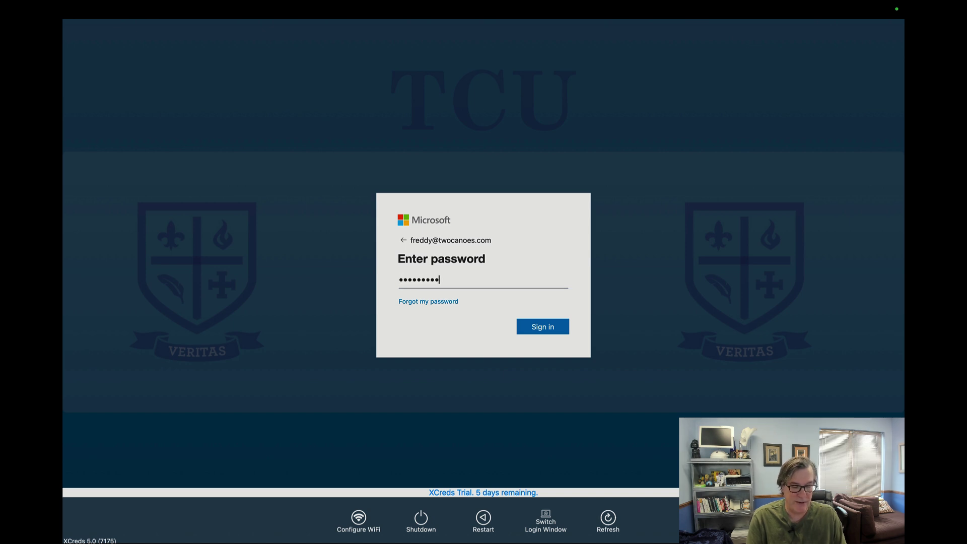
pyautogui.press('Return')
pyautogui.write('••••••••••')
pyautogui.press('Return')
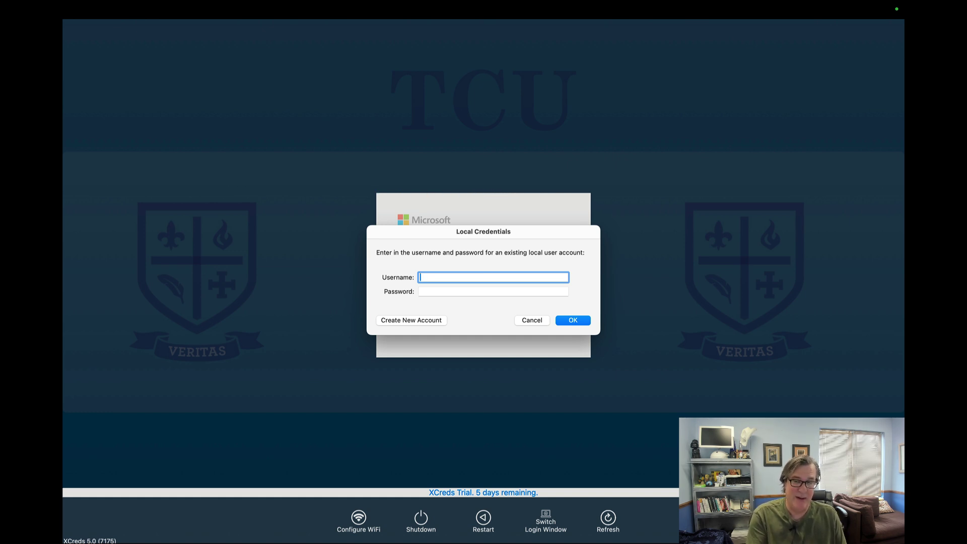
# Step: Choose Create New Account in the Local Credentials dialog for the cloud user
pyautogui.click(393, 320)
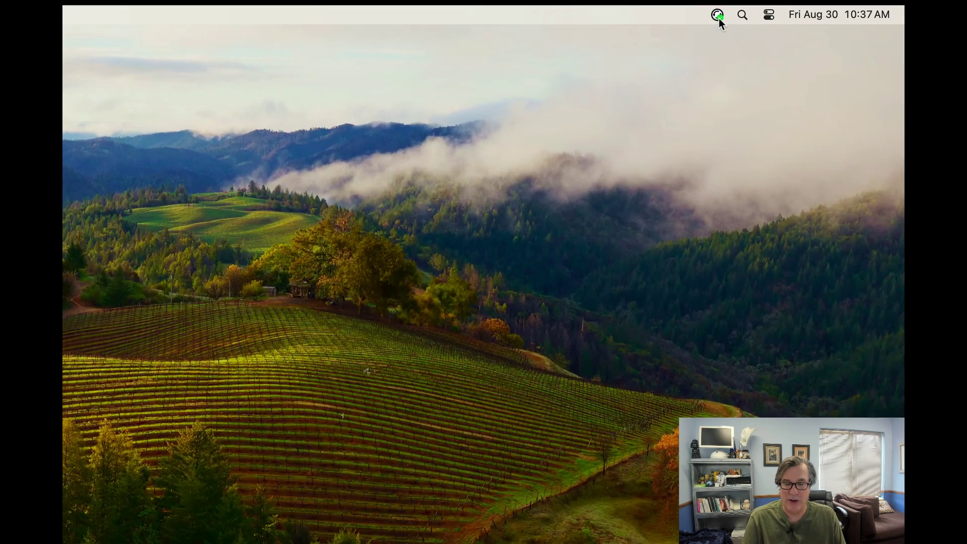
pyautogui.click(718, 16)
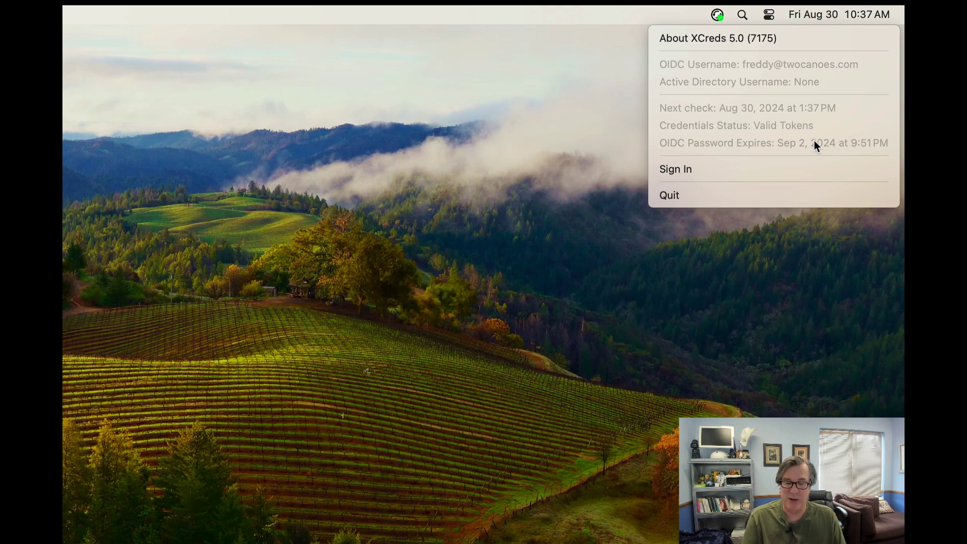
pyautogui.click(352, 192)
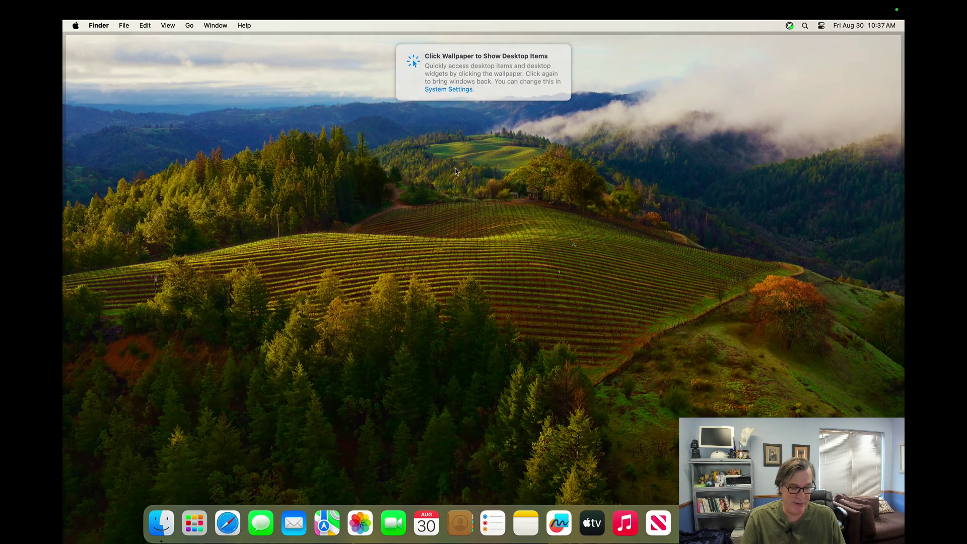
# Step: Launch Safari, load portal.azure.com, and select the e-mail field on the sign-in page
pyautogui.click(224, 521)
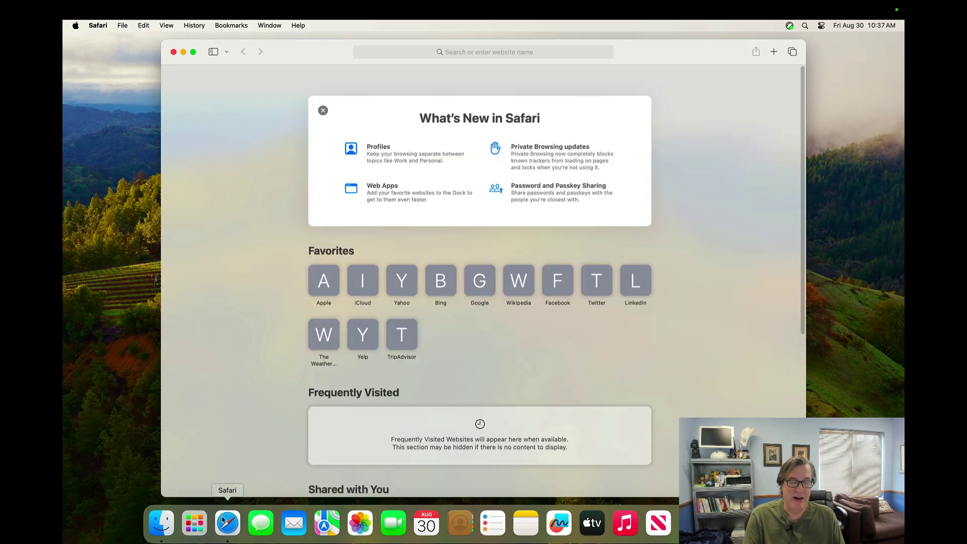
pyautogui.press('super+l')
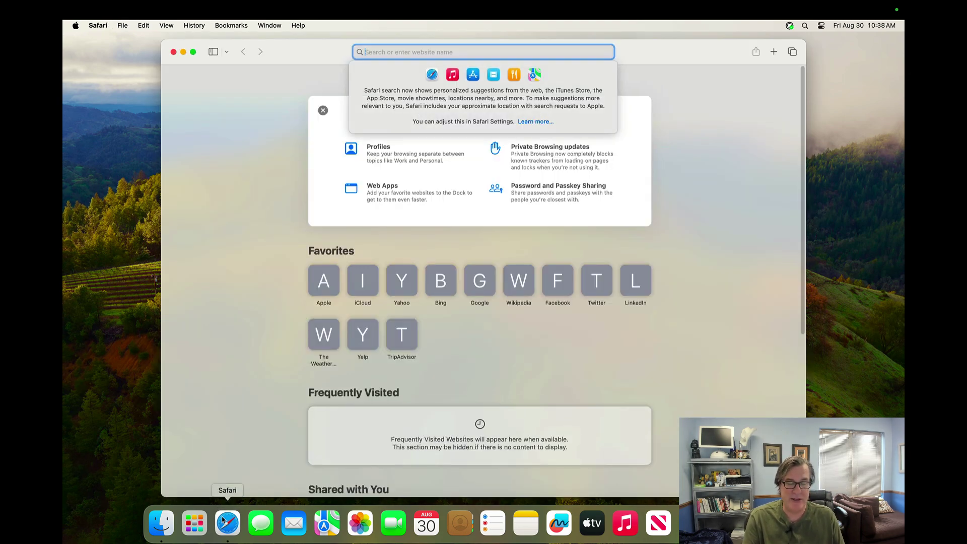
pyautogui.write('p')
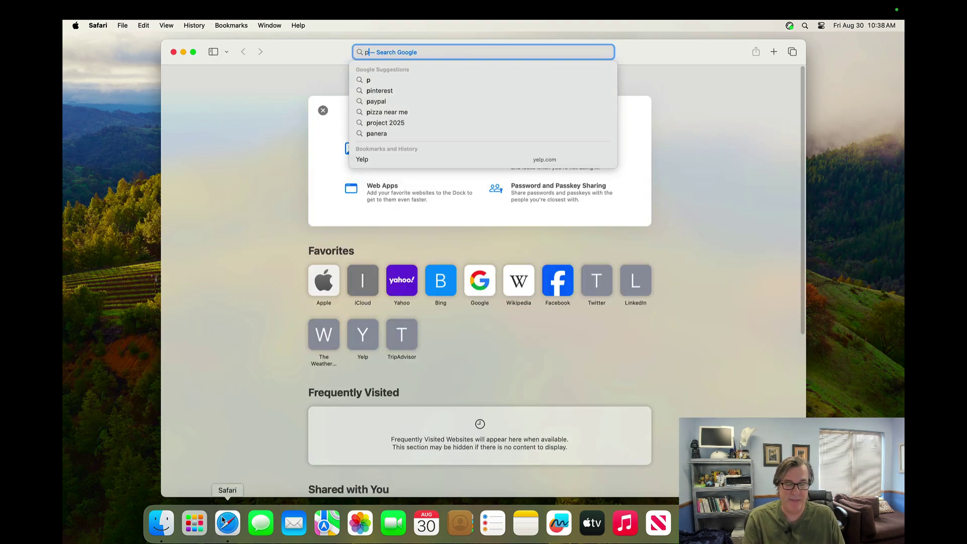
pyautogui.write('ortal.azure.com')
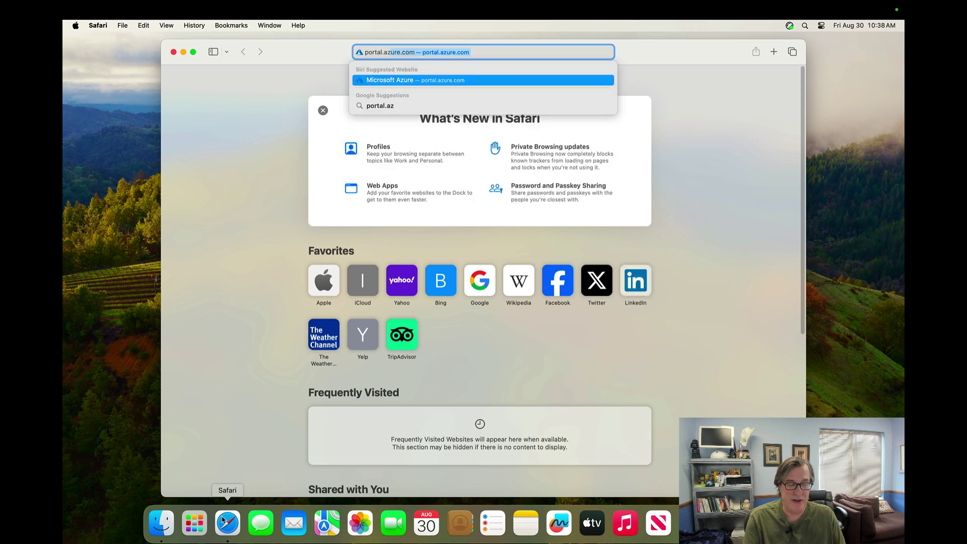
pyautogui.press('Return')
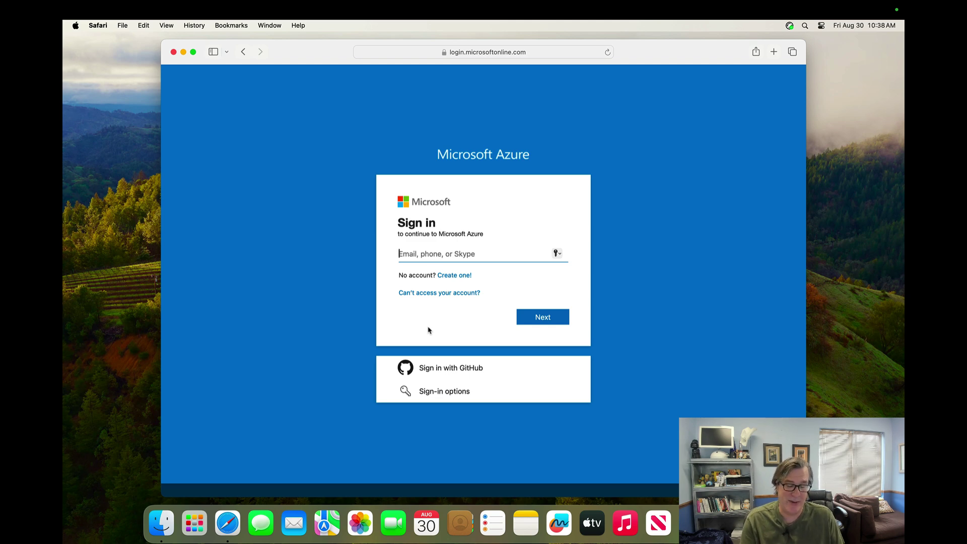
pyautogui.click(428, 262)
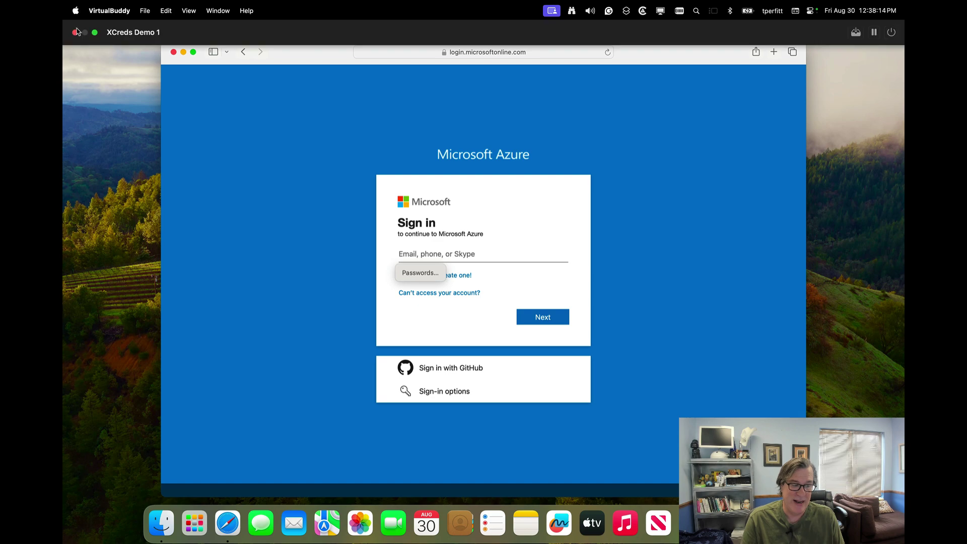
# Step: Open System Settings and search 'autofill' to reach the Passwords settings
pyautogui.click(76, 36)
pyautogui.click(75, 25)
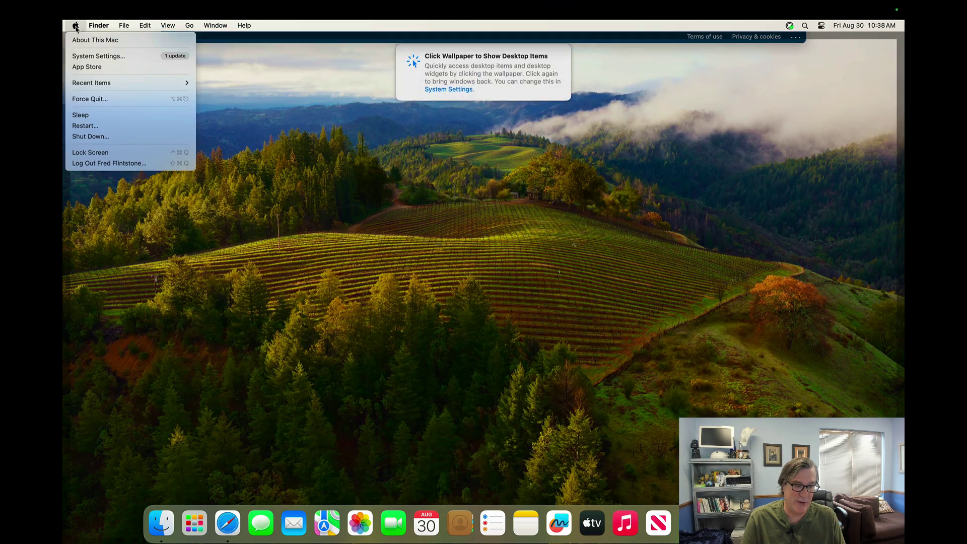
pyautogui.click(84, 55)
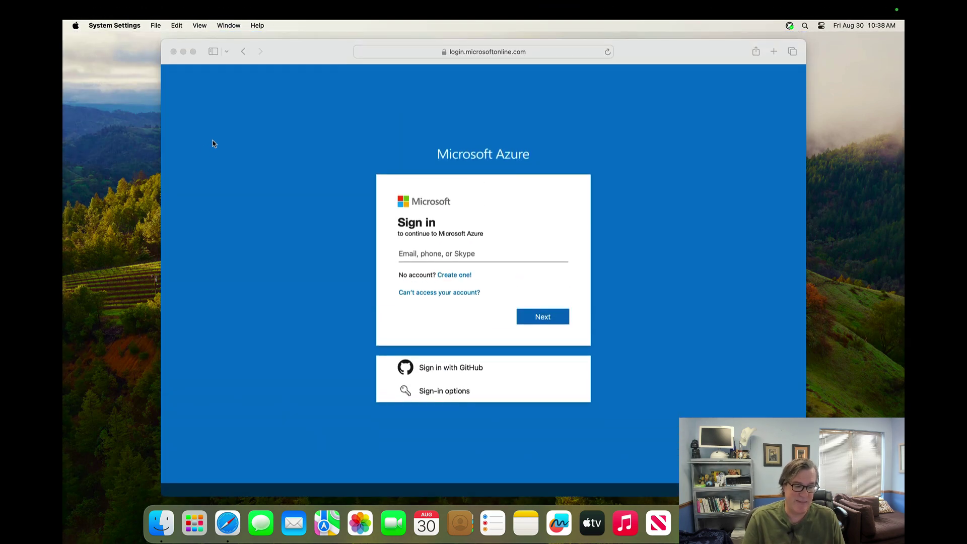
pyautogui.click(332, 147)
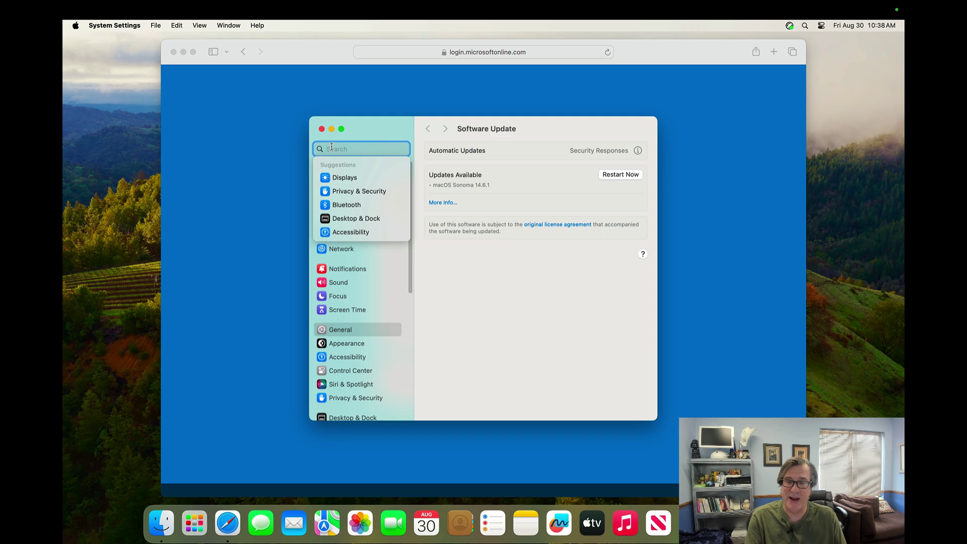
pyautogui.write('autofil')
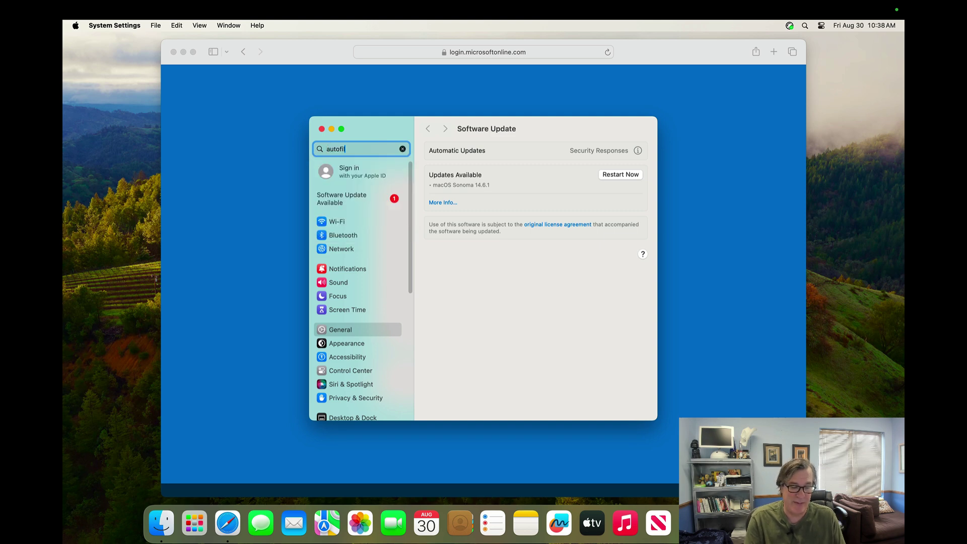
pyautogui.press('Down')
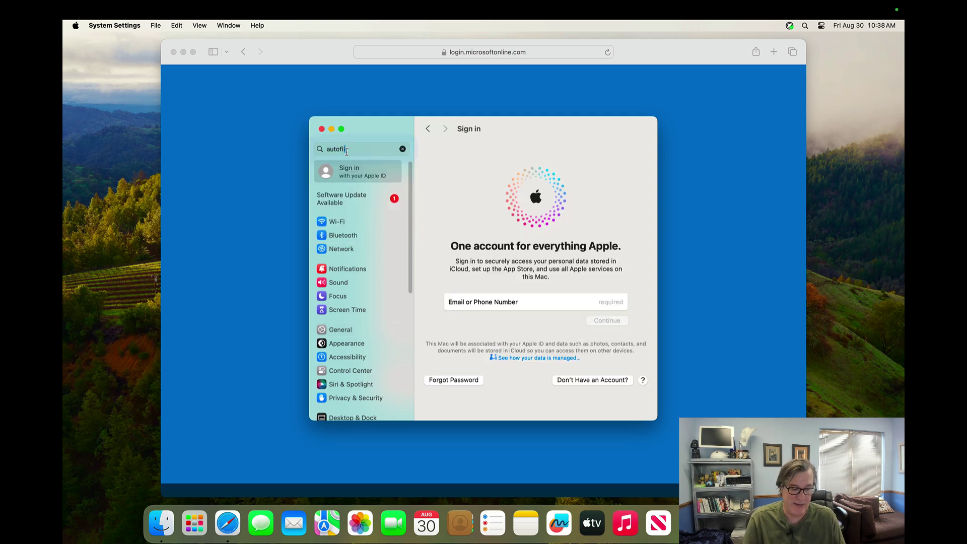
pyautogui.press('BackSpace')
pyautogui.press('BackSpace')
pyautogui.press('BackSpace')
pyautogui.press('BackSpace')
pyautogui.press('BackSpace')
pyautogui.press('BackSpace')
pyautogui.write('utof')
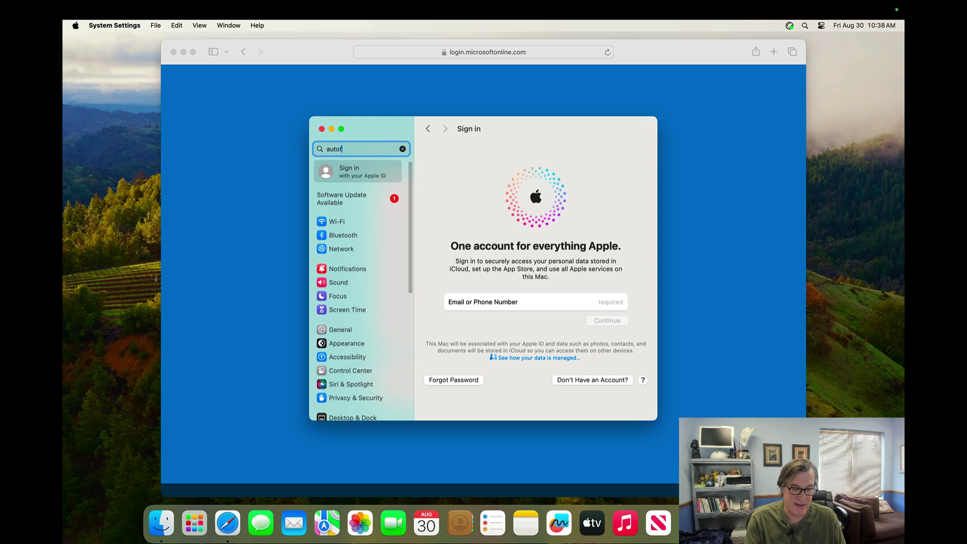
pyautogui.scroll(-5, 343, 329)
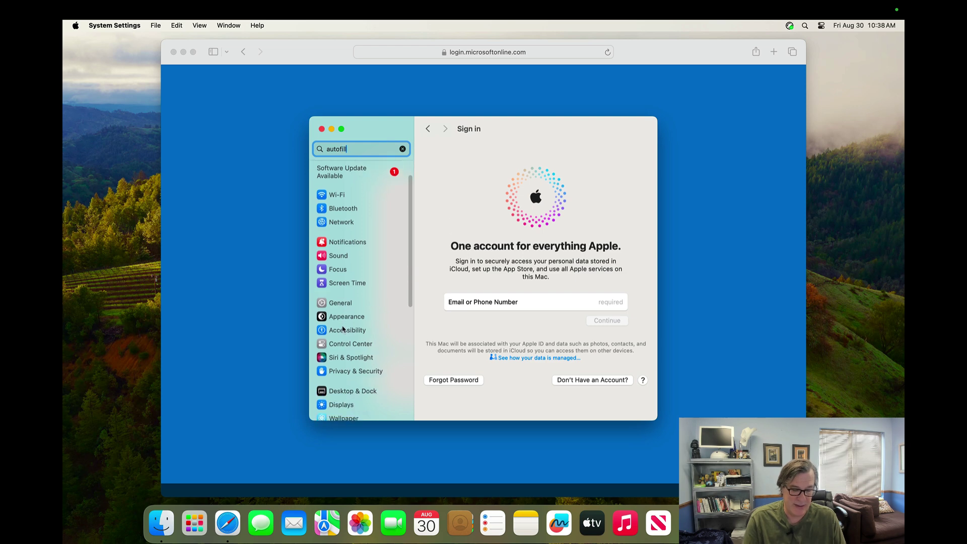
pyautogui.press('Return')
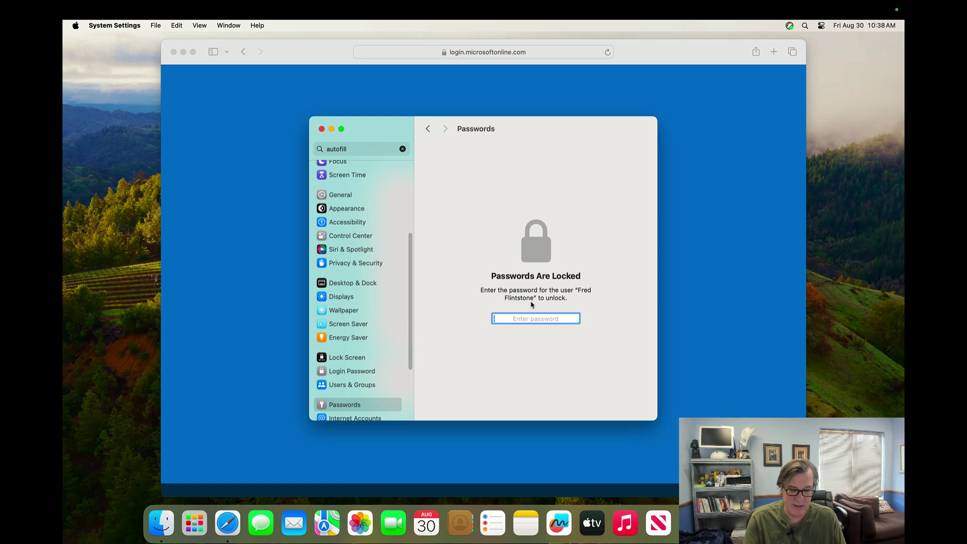
# Step: Unlock Passwords with the account password and enable XCreds Login Autofill in Password Options
pyautogui.write('••••••••••')
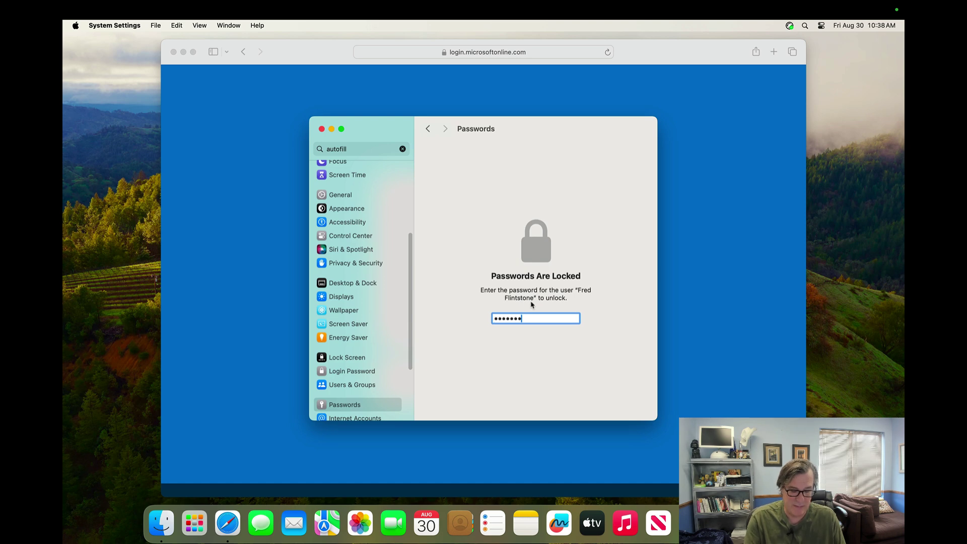
pyautogui.press('Return')
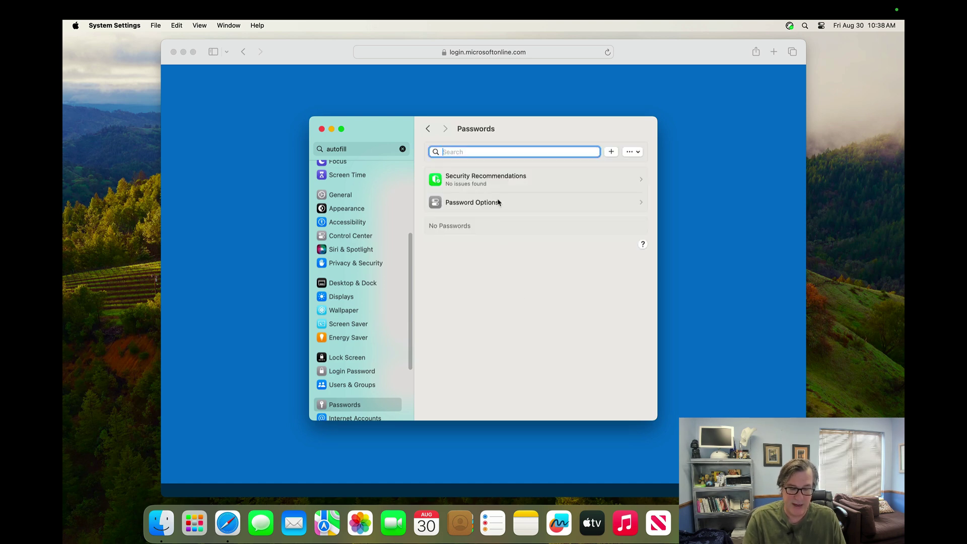
pyautogui.click(500, 201)
pyautogui.click(635, 226)
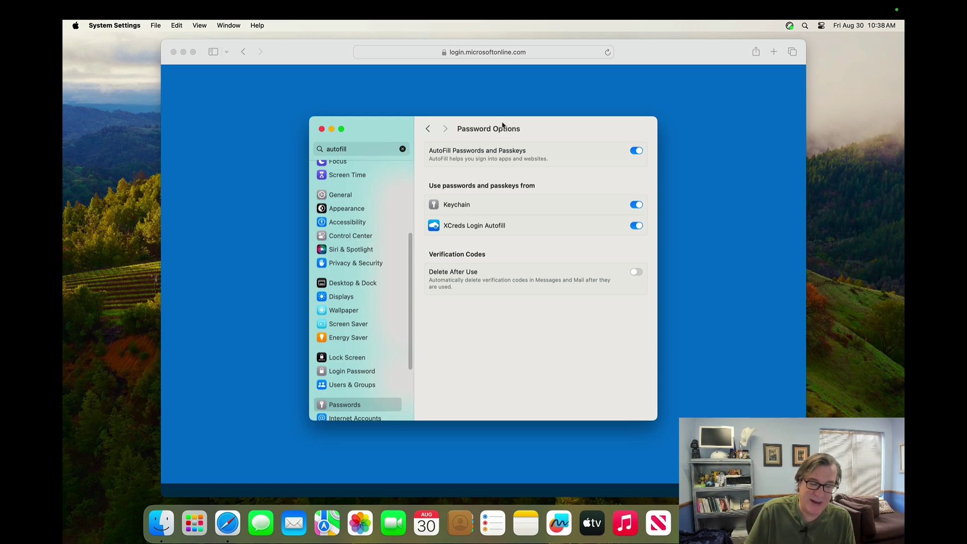
# Step: Autofill the Azure sign-in via XCreds Login Autofill, confirm with the password, and submit it
pyautogui.press('super+w')
pyautogui.click(475, 129)
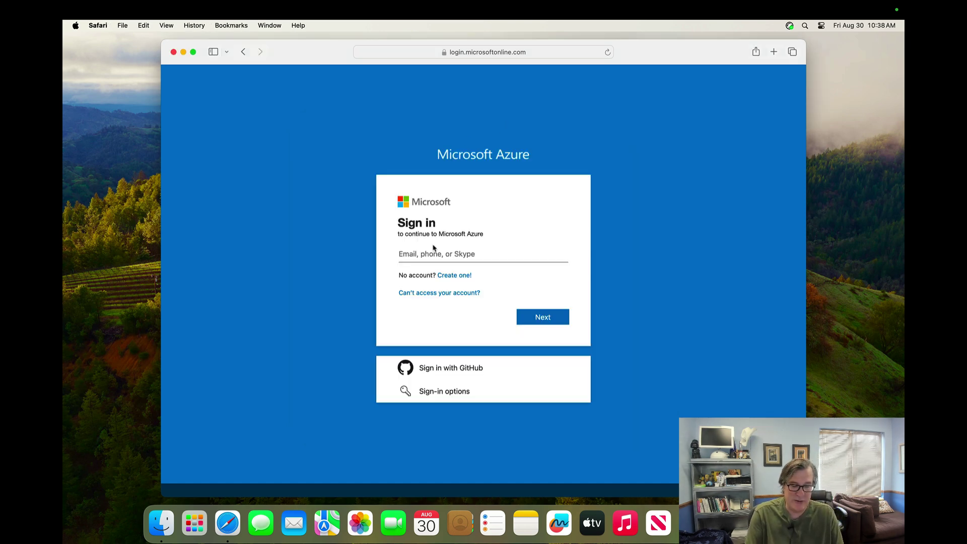
pyautogui.click(431, 249)
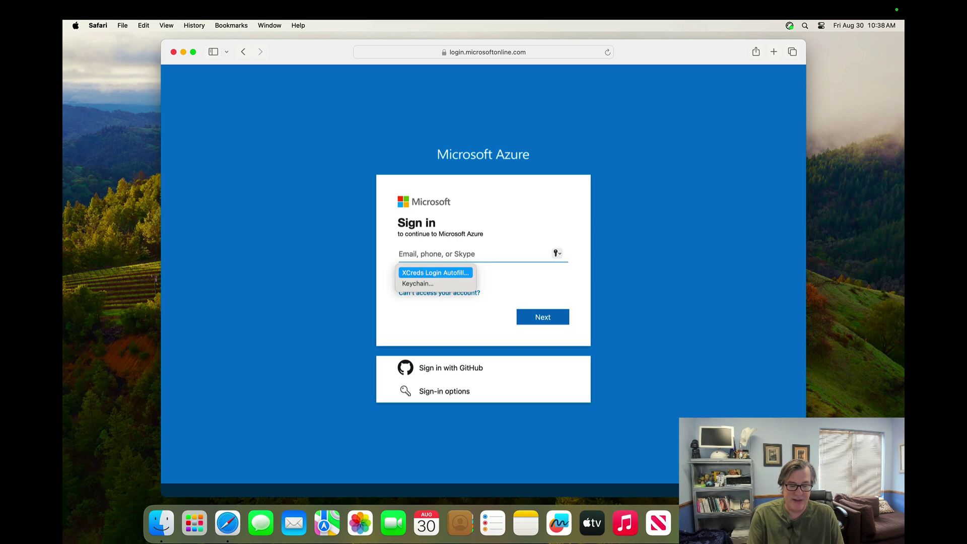
pyautogui.click(435, 274)
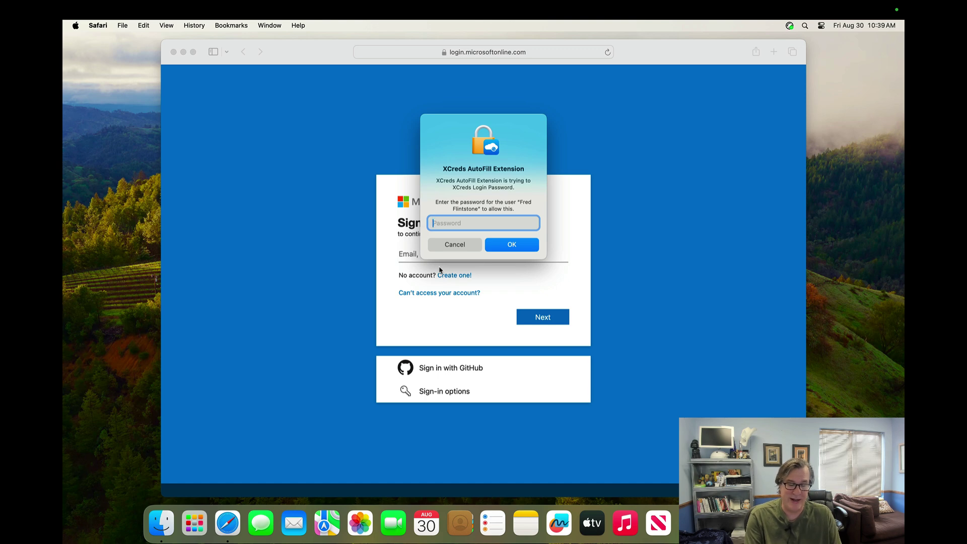
pyautogui.write('•••••••••')
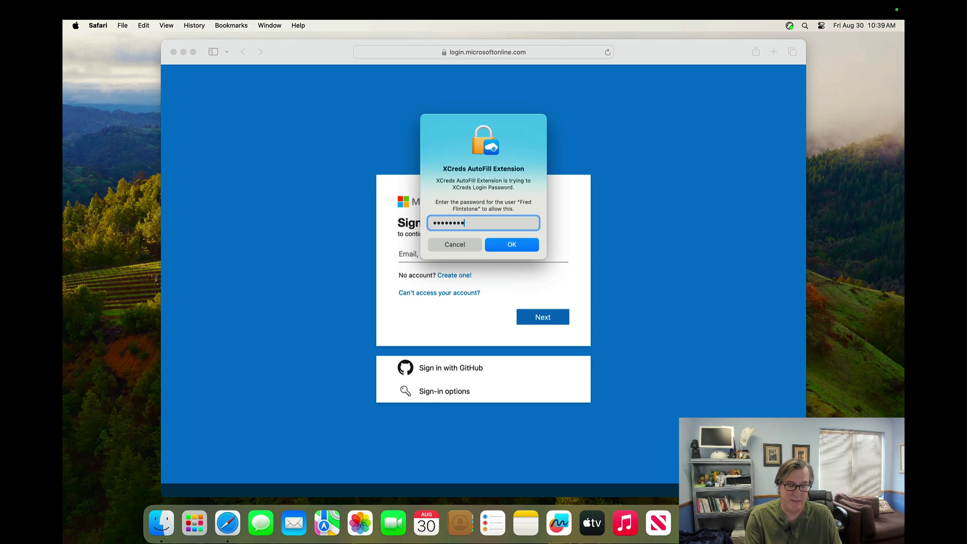
pyautogui.press('Return')
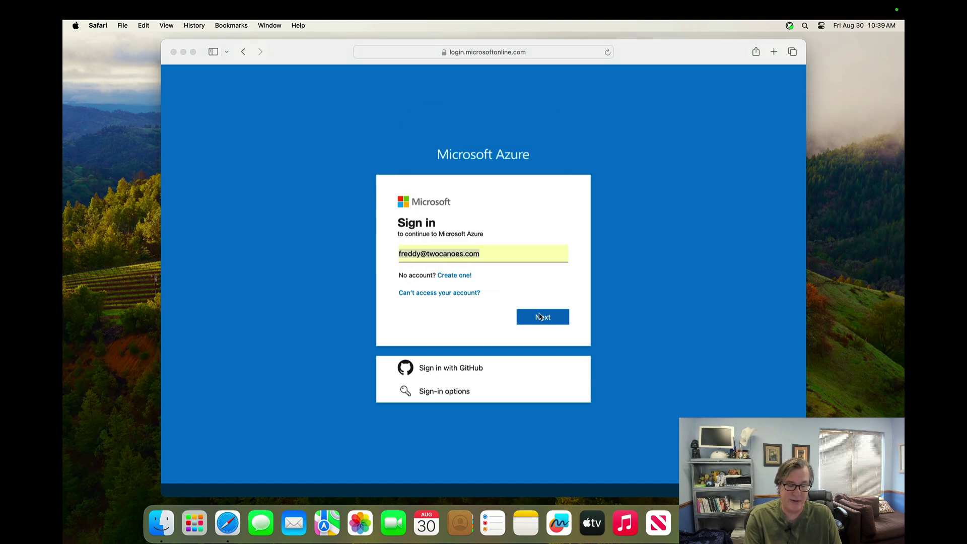
pyautogui.click(494, 254)
pyautogui.press('Return')
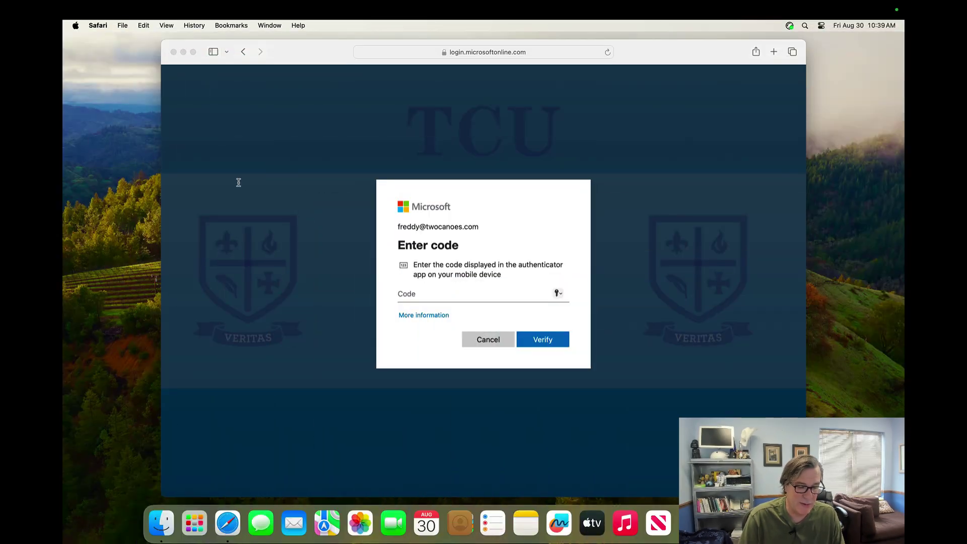
# Step: Search System Settings for 'users' and open Users & Groups
pyautogui.click(168, 148)
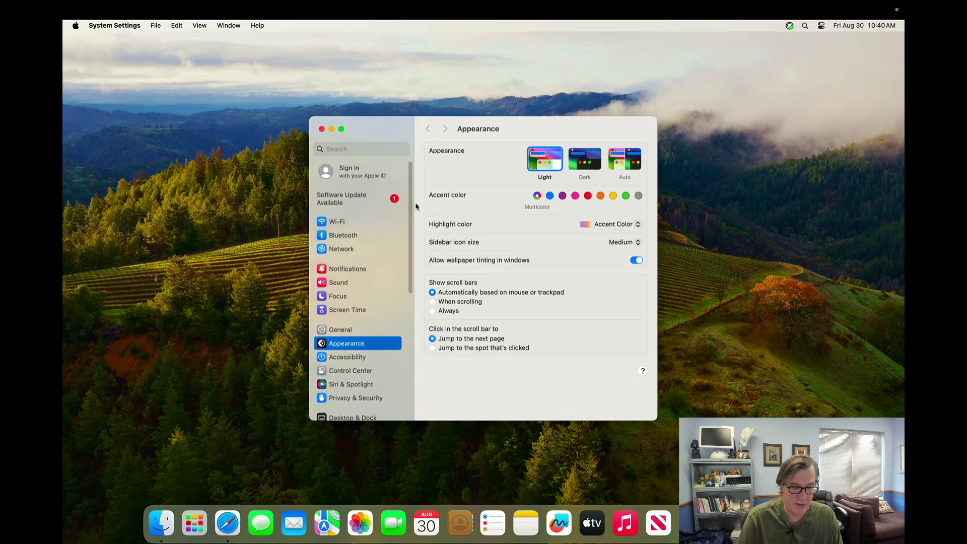
pyautogui.click(384, 149)
pyautogui.write('usrs')
pyautogui.press('Return')
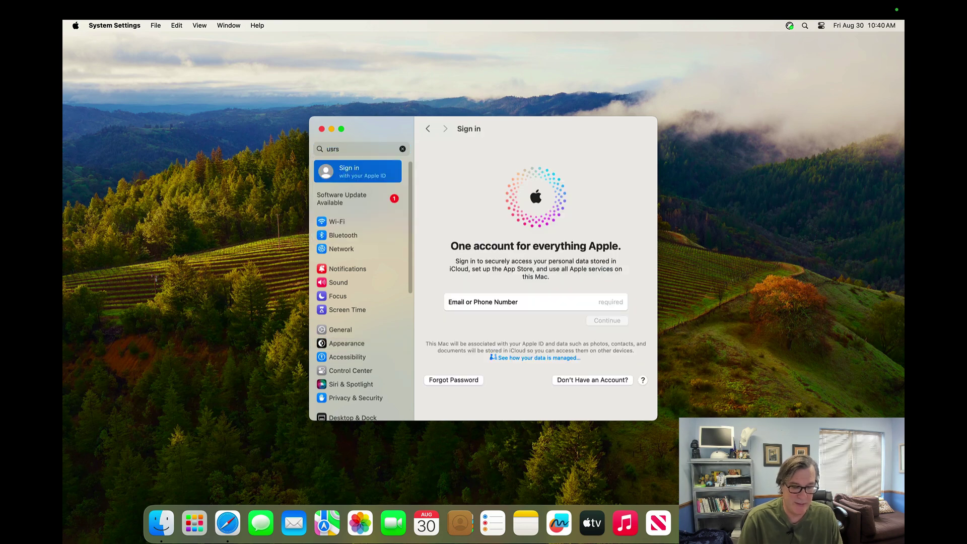
pyautogui.press('BackSpace')
pyautogui.press('BackSpace')
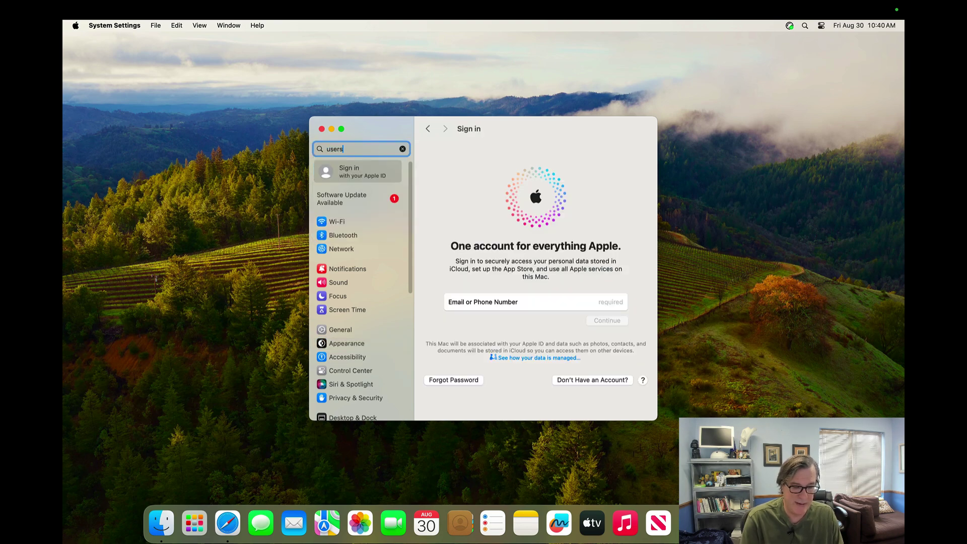
pyautogui.write('ers')
pyautogui.press('Tab')
pyautogui.press('Down')
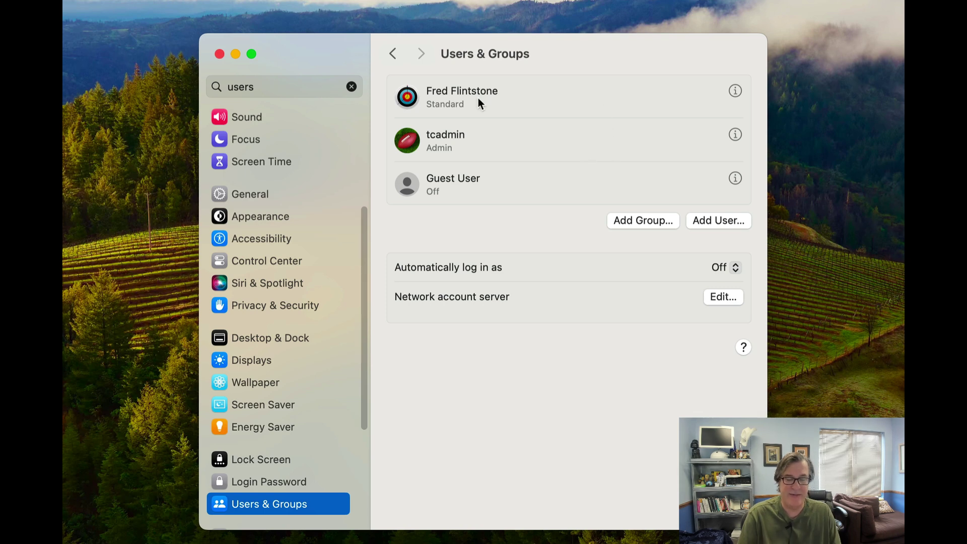
# Step: Review the demo user's Advanced Options after admin authentication, then cancel without changes
pyautogui.rightClick(478, 98)
pyautogui.click(486, 103)
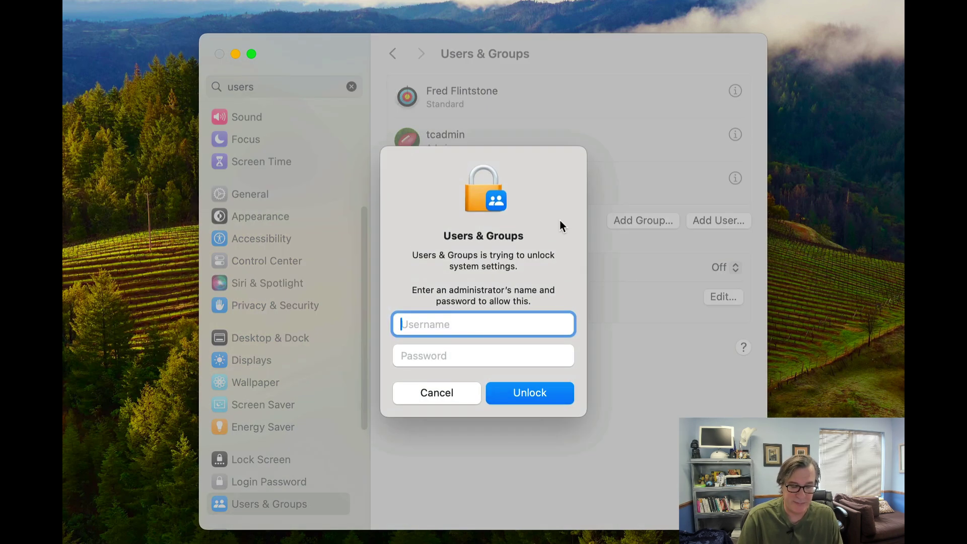
pyautogui.write('tcadmin')
pyautogui.press('Tab')
pyautogui.write('•••••••••')
pyautogui.press('Return')
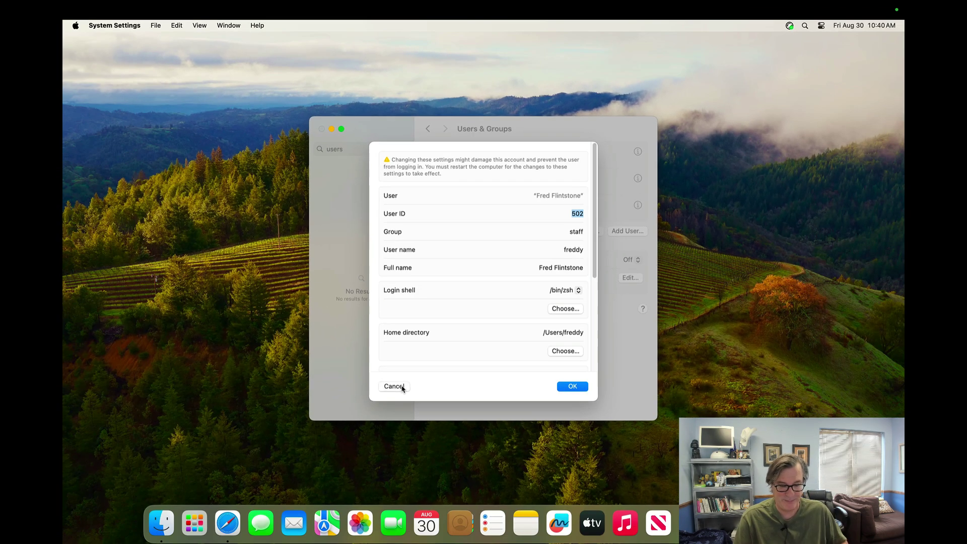
pyautogui.click(351, 478)
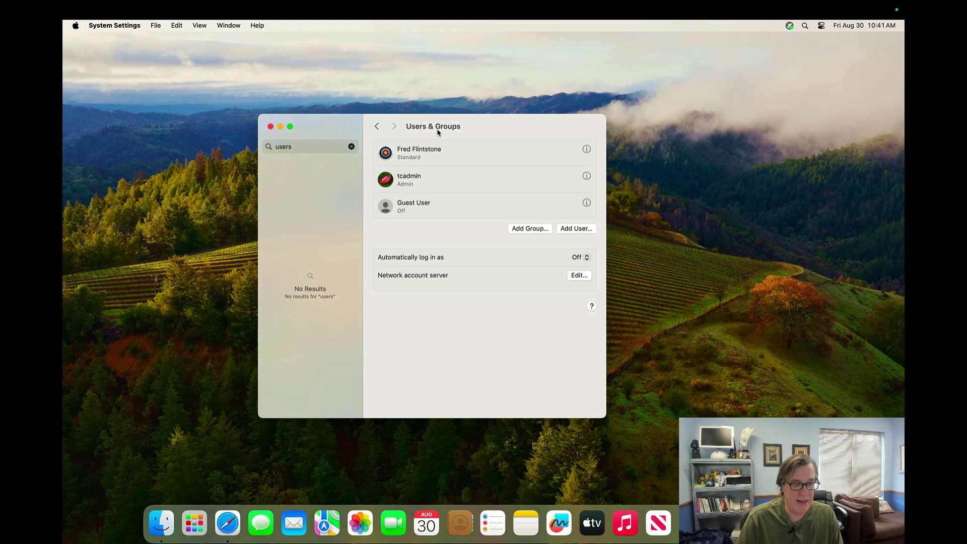
# Step: Quit System Settings, log out, and toggle the login window between local and Microsoft sign-in
pyautogui.moveTo(437, 132); pyautogui.dragTo(419, 130)
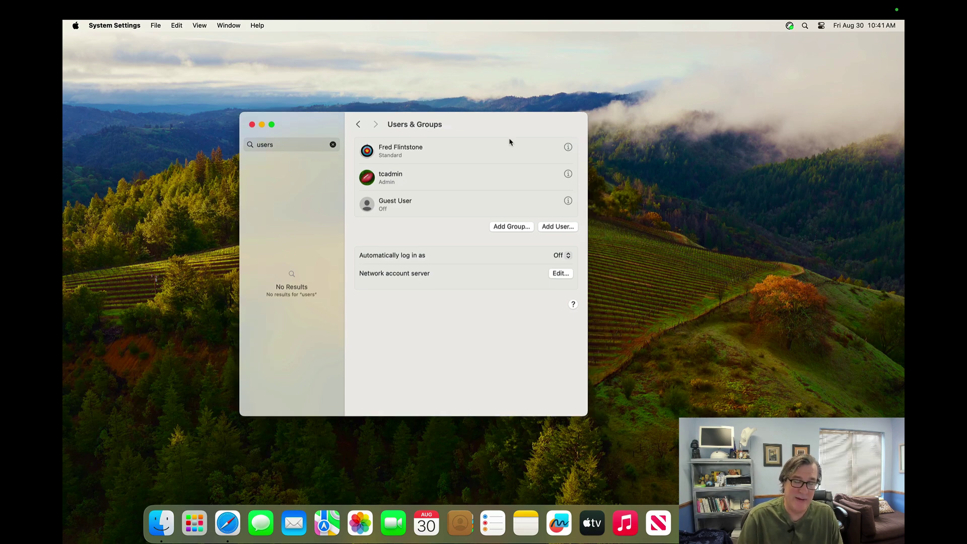
pyautogui.press('super+q')
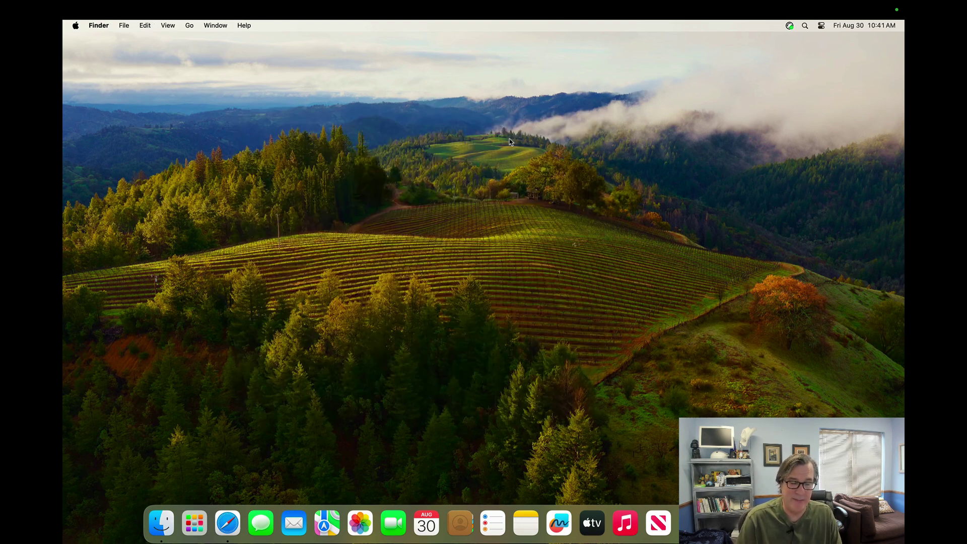
pyautogui.press('shift+super+q')
pyautogui.press('Return')
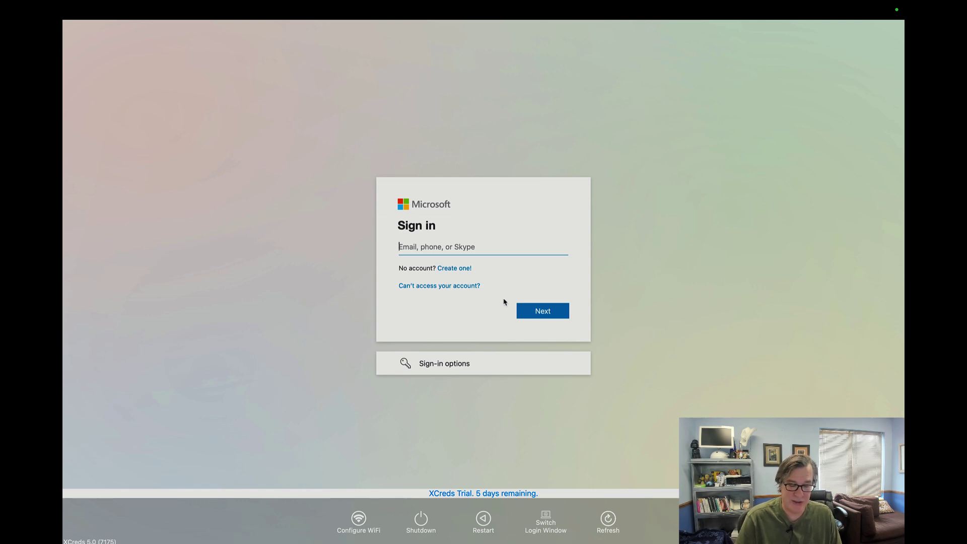
pyautogui.click(545, 523)
pyautogui.click(579, 523)
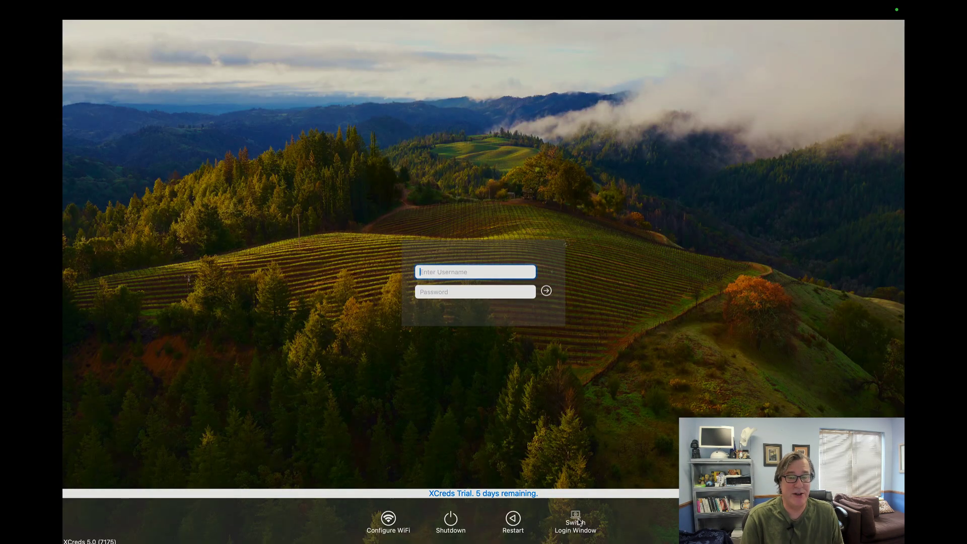
# Step: Log in at the local window with the account's short username and password
pyautogui.write('freddy')
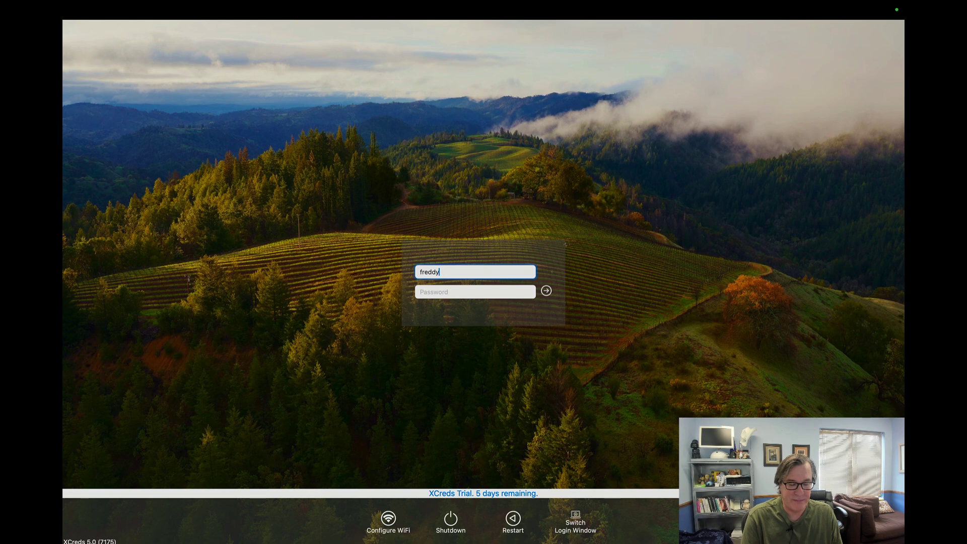
pyautogui.press('Tab')
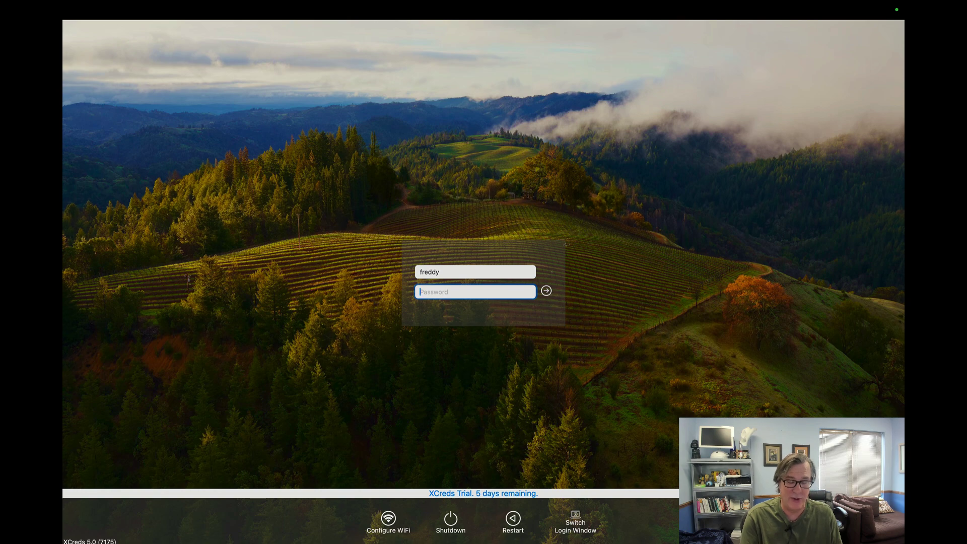
pyautogui.write('***********')
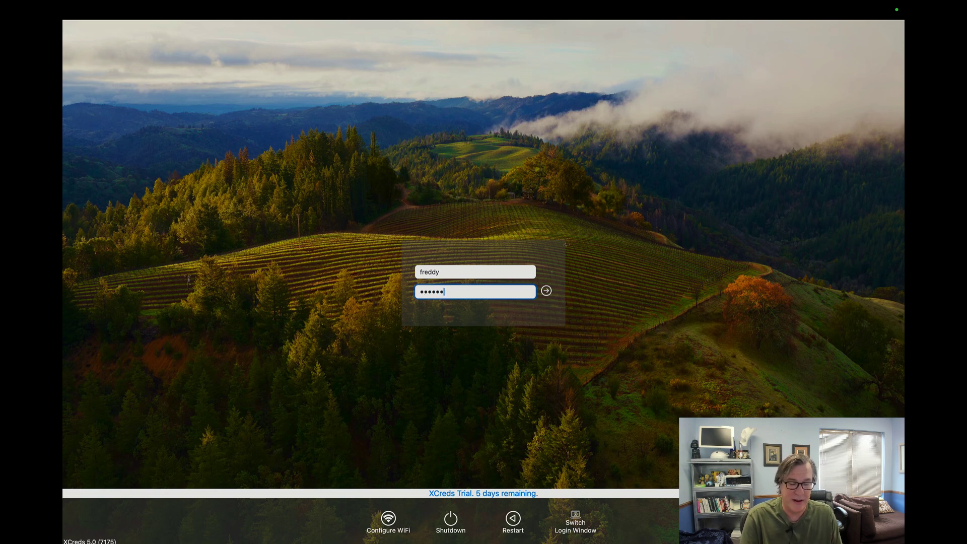
pyautogui.press('Return')
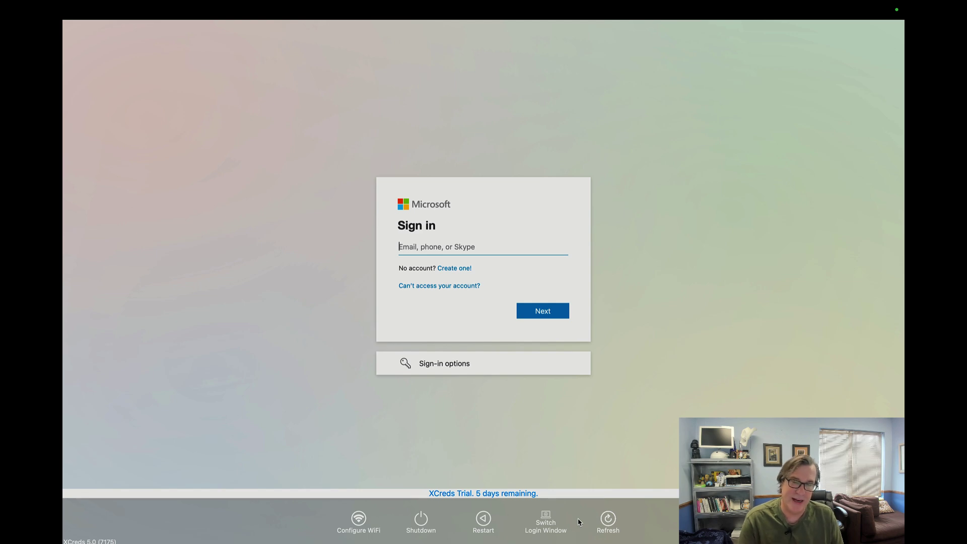
# Step: Log in at the local XCreds login window with the full cloud e-mail address and its password
pyautogui.click(574, 522)
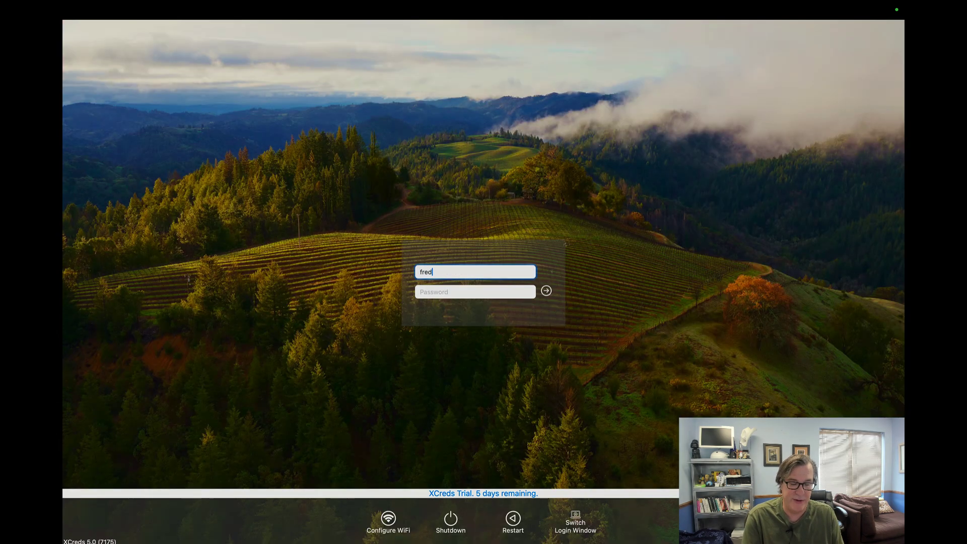
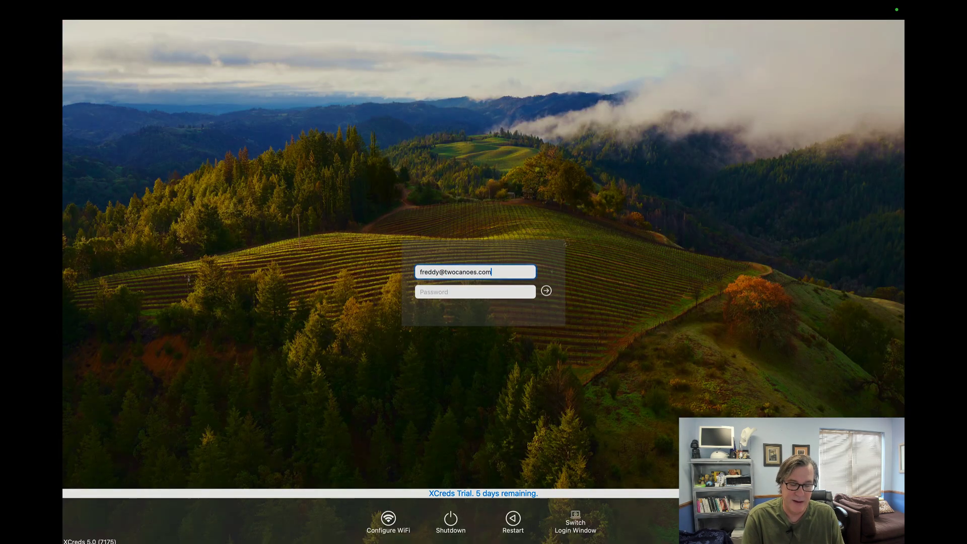
pyautogui.press('Tab')
pyautogui.write('•••••••••')
pyautogui.press('Return')
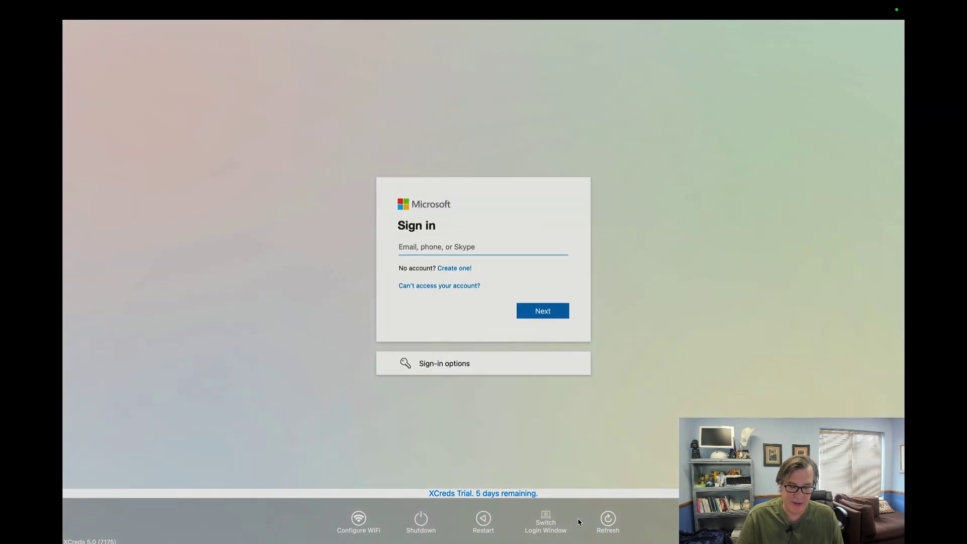
# Step: Log in at the local login window with the demo user's full name, fixing a typo, and their password
pyautogui.click(579, 522)
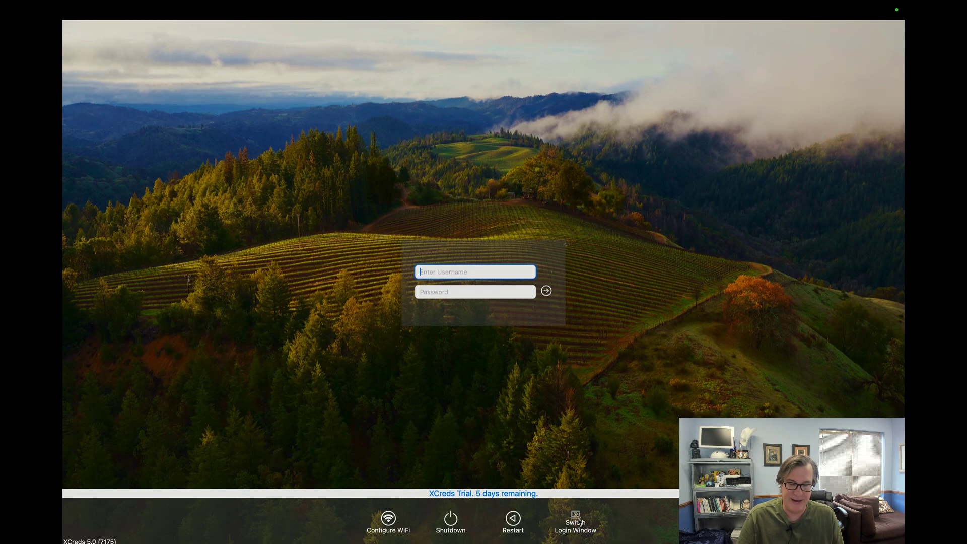
pyautogui.write('Fredy')
pyautogui.press('BackSpace')
pyautogui.write('Flintston')
pyautogui.press('Tab')
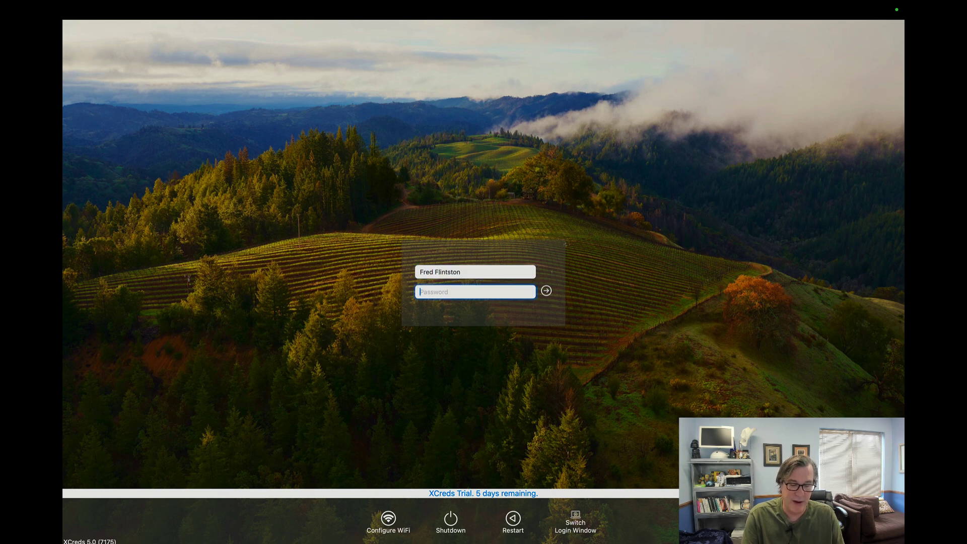
pyautogui.hotkey('shift', 'Tab')
pyautogui.press('End')
pyautogui.write('e')
pyautogui.press('Tab')
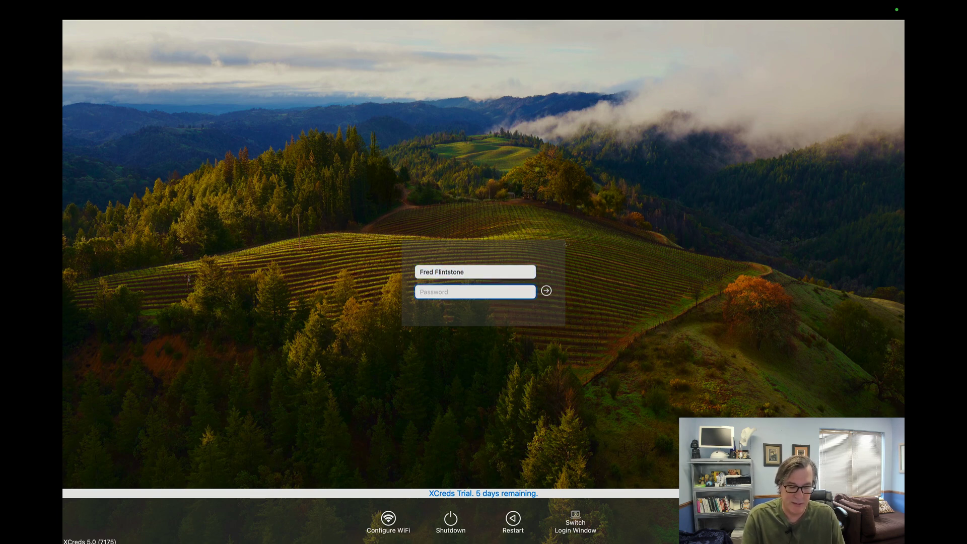
pyautogui.write('**********')
pyautogui.press('Return')
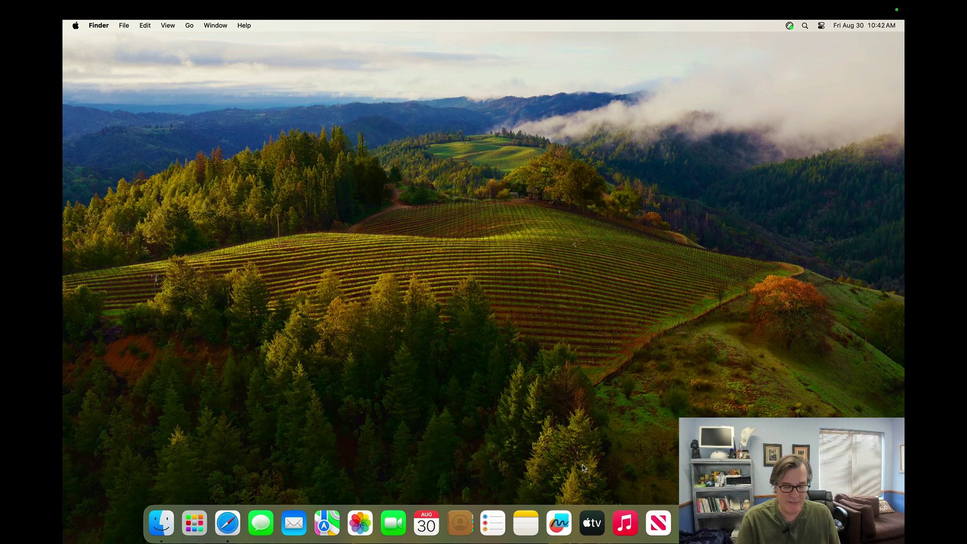
# Step: Launch Directory Utility, open the Directory Editor and show the demo user's record full-screen
pyautogui.press('super+space')
pyautogui.write('directory')
pyautogui.press('Return')
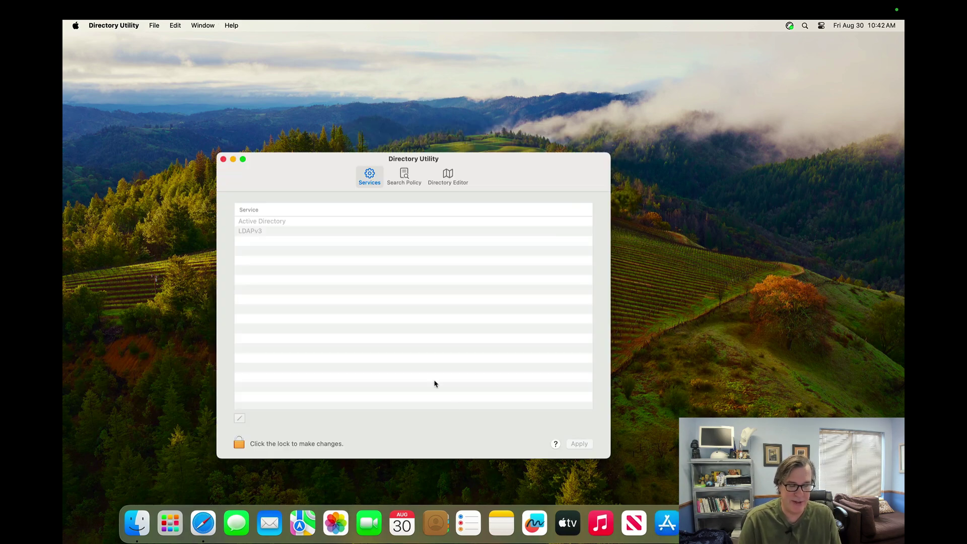
pyautogui.click(447, 176)
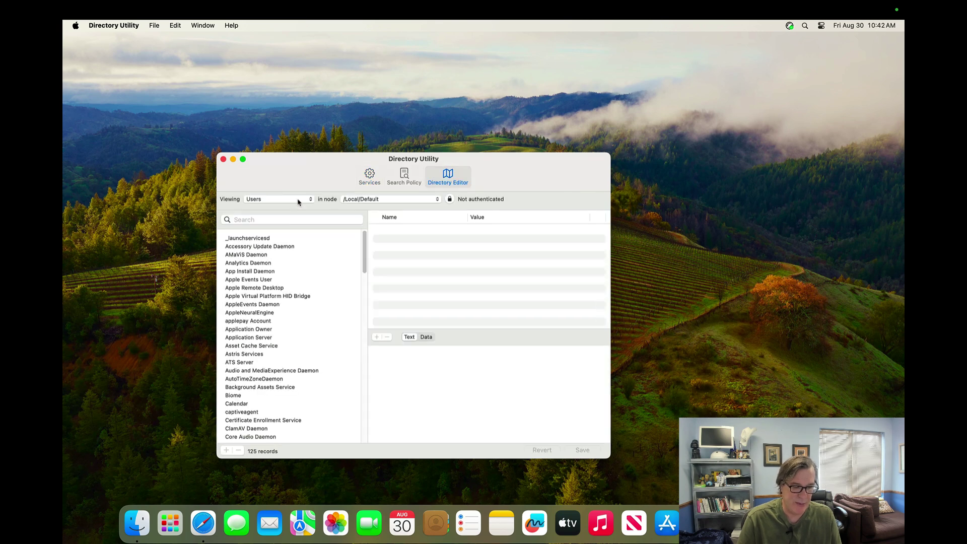
pyautogui.click(290, 220)
pyautogui.write('fred')
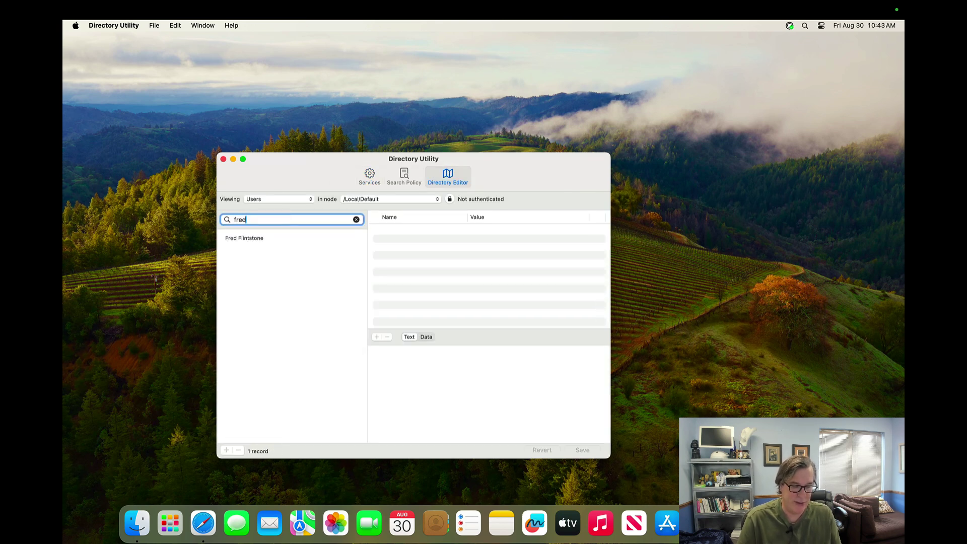
pyautogui.click(243, 159)
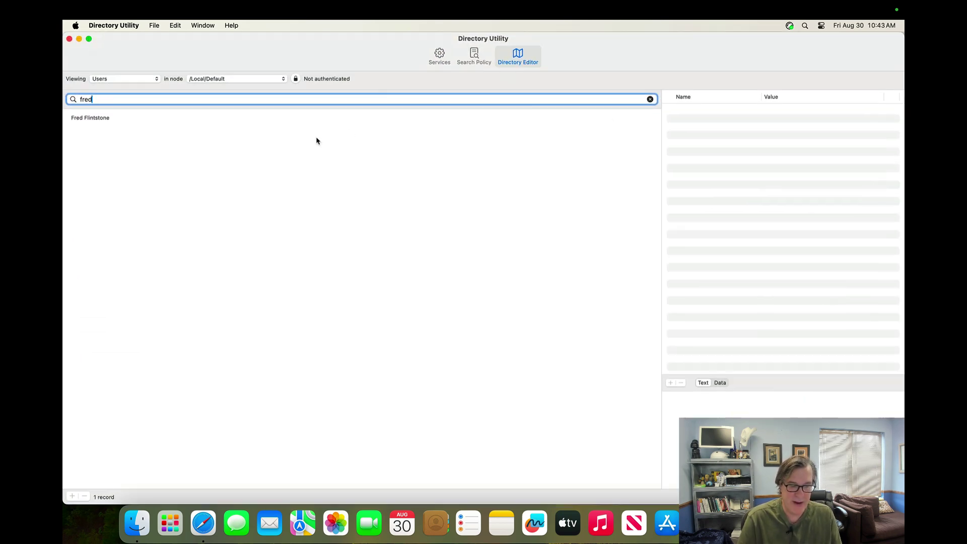
pyautogui.click(291, 119)
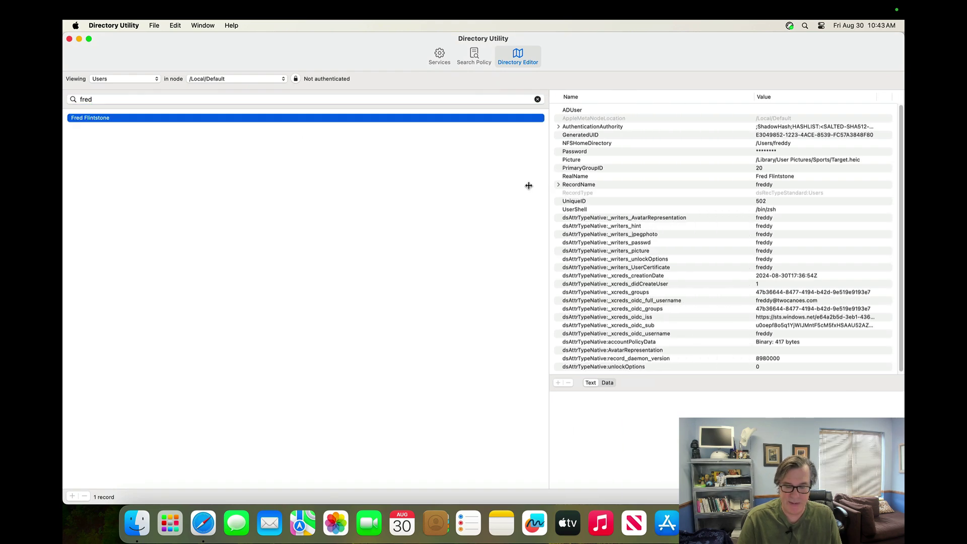
# Step: Widen the attributes panel and read the UserCertificate, _xcreds_groups and oidc_full_username values
pyautogui.moveTo(660, 179); pyautogui.dragTo(513, 185)
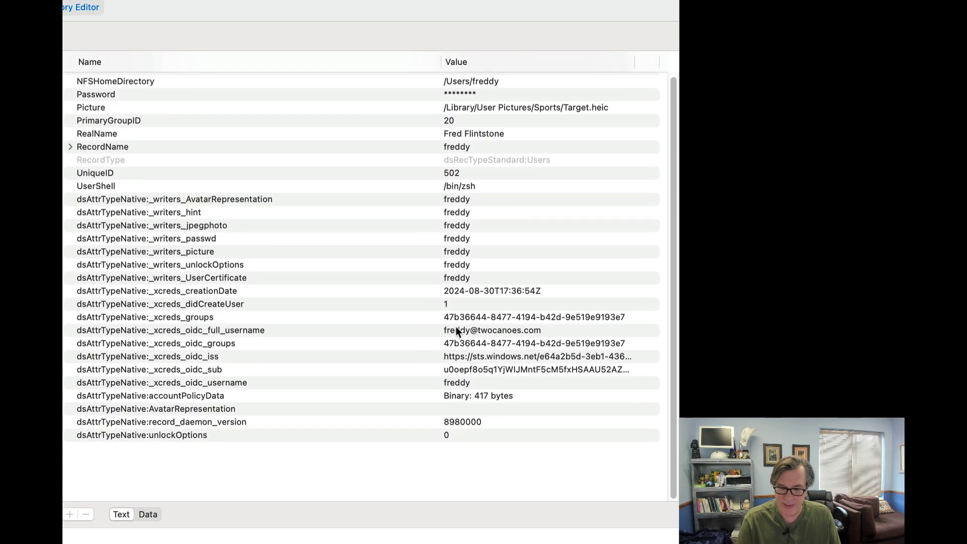
pyautogui.scroll(2, 455, 326)
pyautogui.click(455, 326)
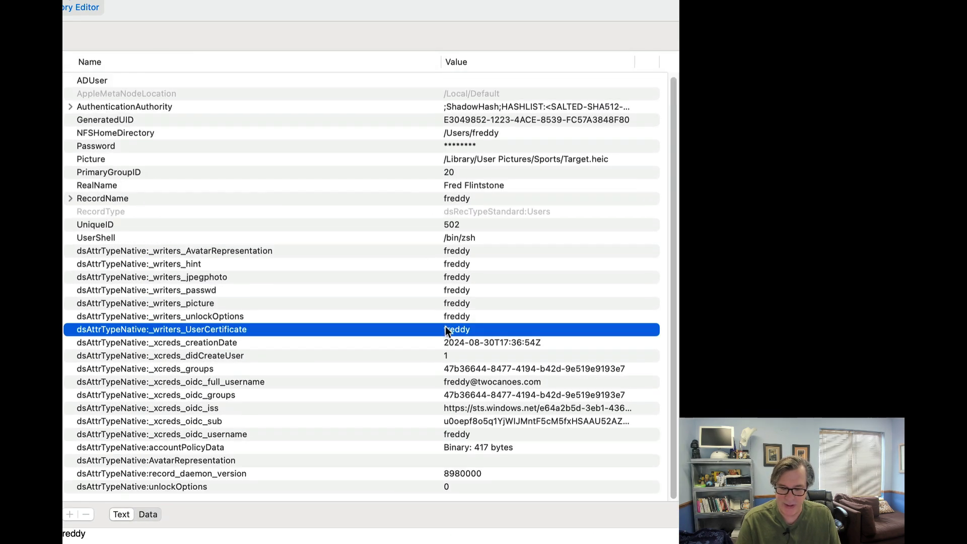
pyautogui.click(461, 376)
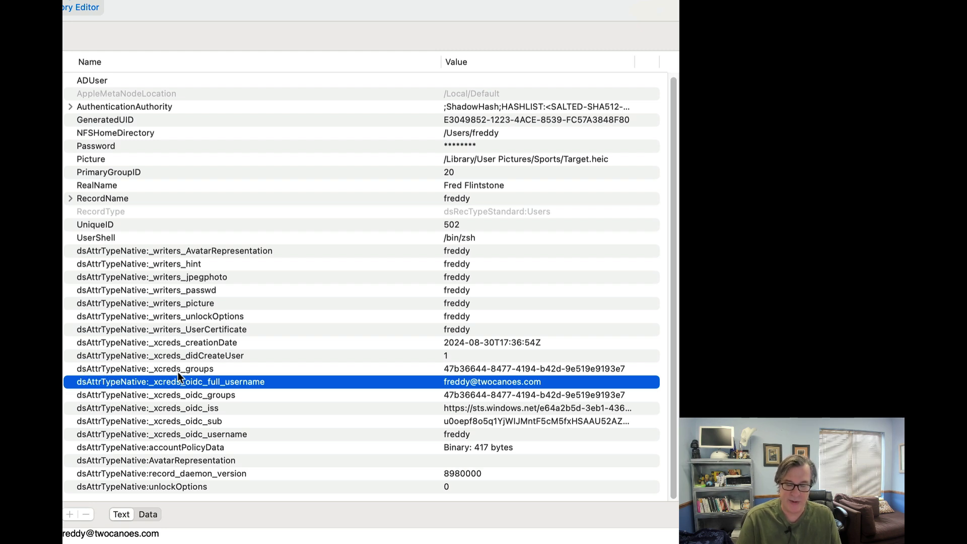
pyautogui.click(414, 372)
pyautogui.click(483, 382)
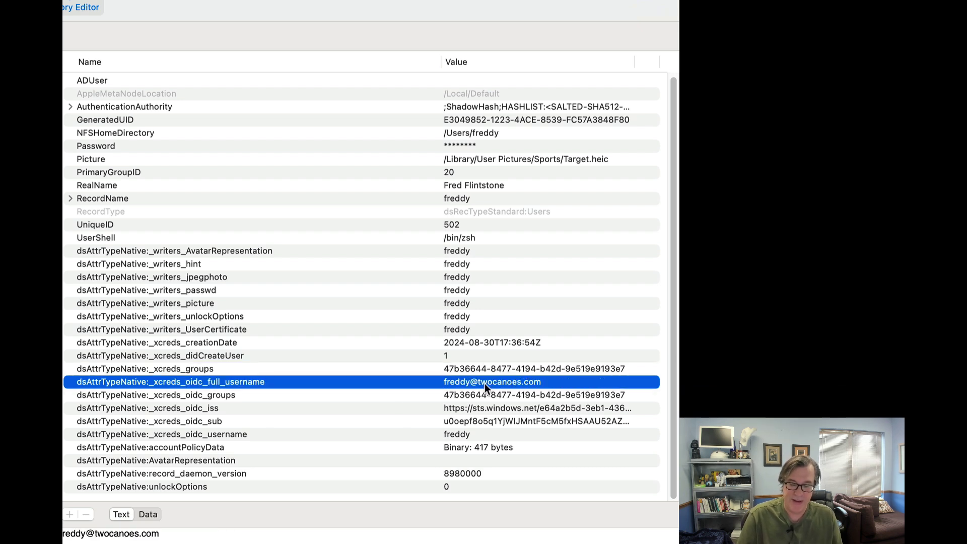
# Step: Read the oidc_groups, oidc_iss issuer URL, oidc_sub and oidc_username attribute values
pyautogui.click(469, 391)
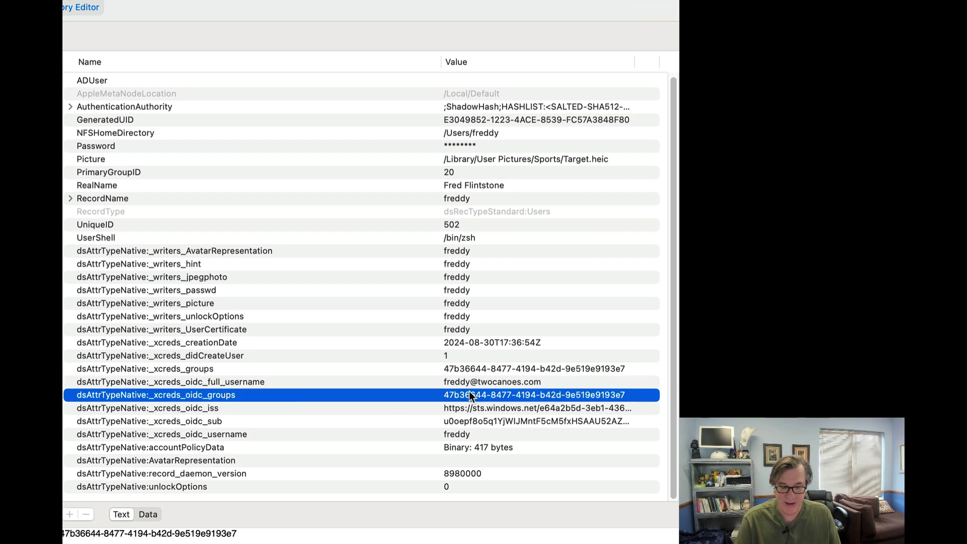
pyautogui.click(451, 406)
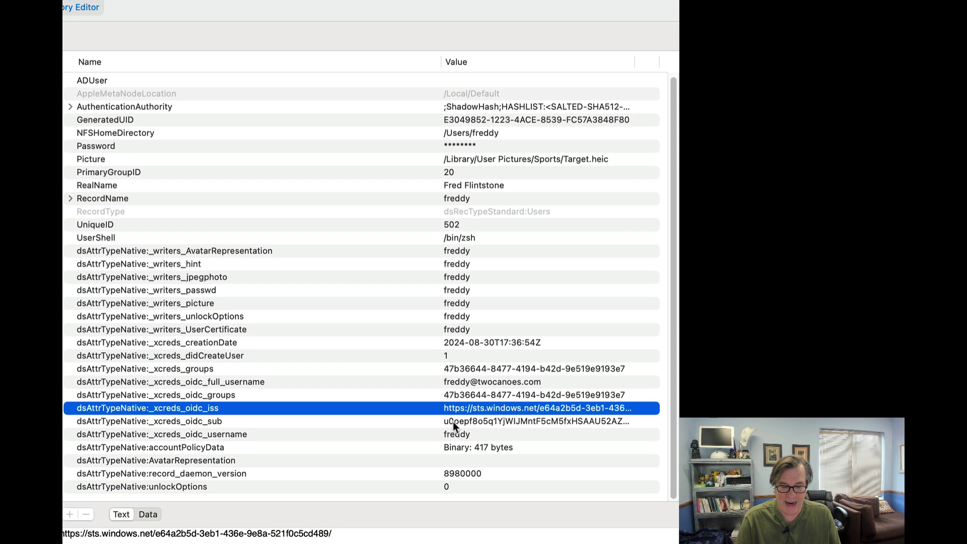
pyautogui.click(452, 422)
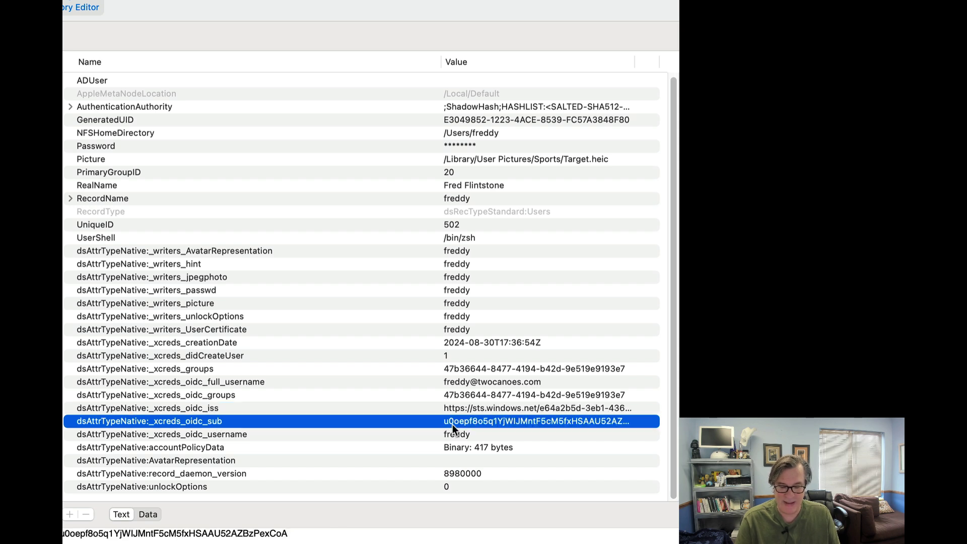
pyautogui.doubleClick(452, 423)
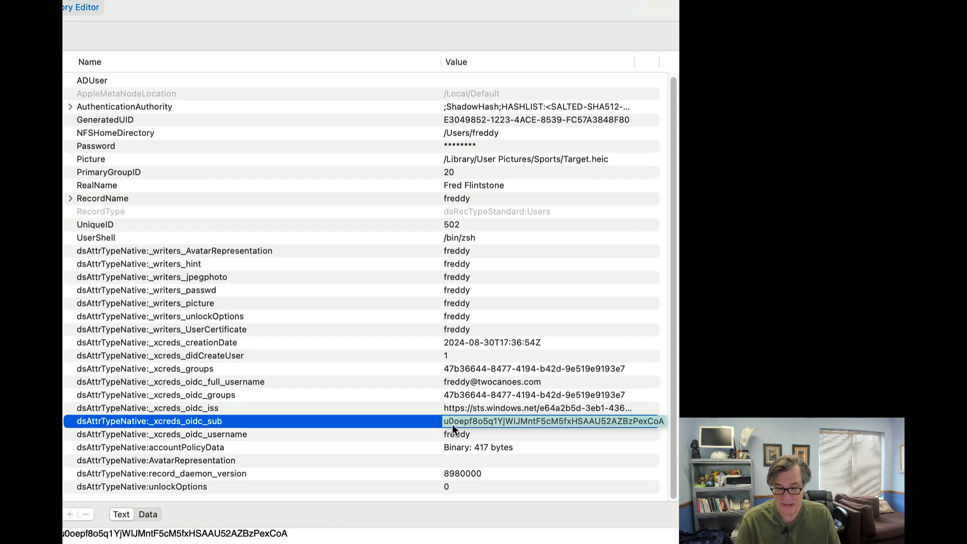
pyautogui.click(455, 444)
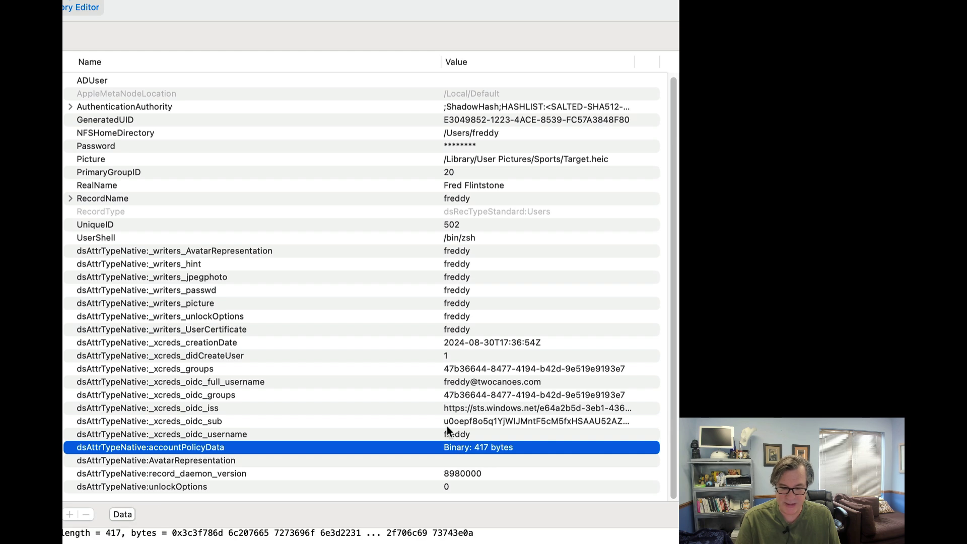
pyautogui.click(446, 425)
pyautogui.click(446, 435)
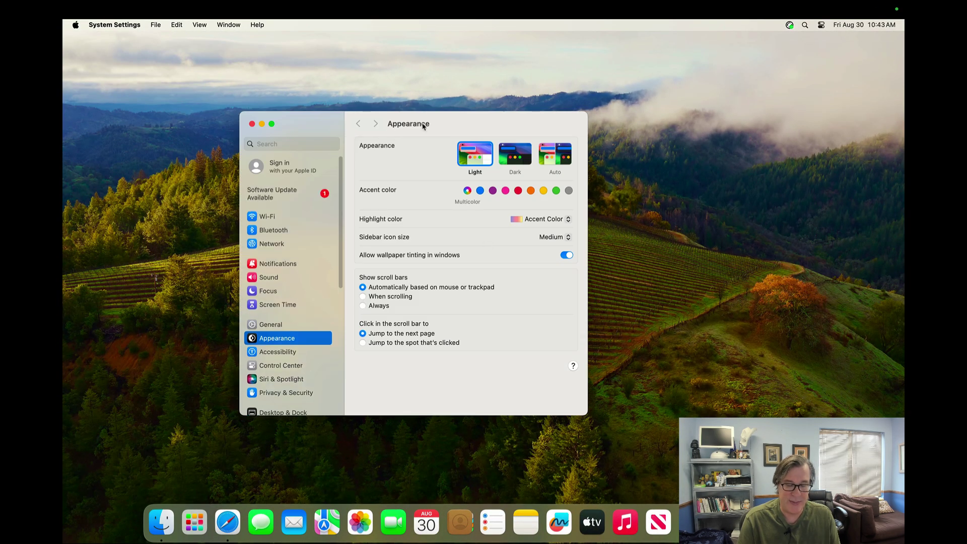
# Step: Move the System Settings window and try a 'privacy' settings search, then clear it
pyautogui.moveTo(456, 126); pyautogui.dragTo(427, 114)
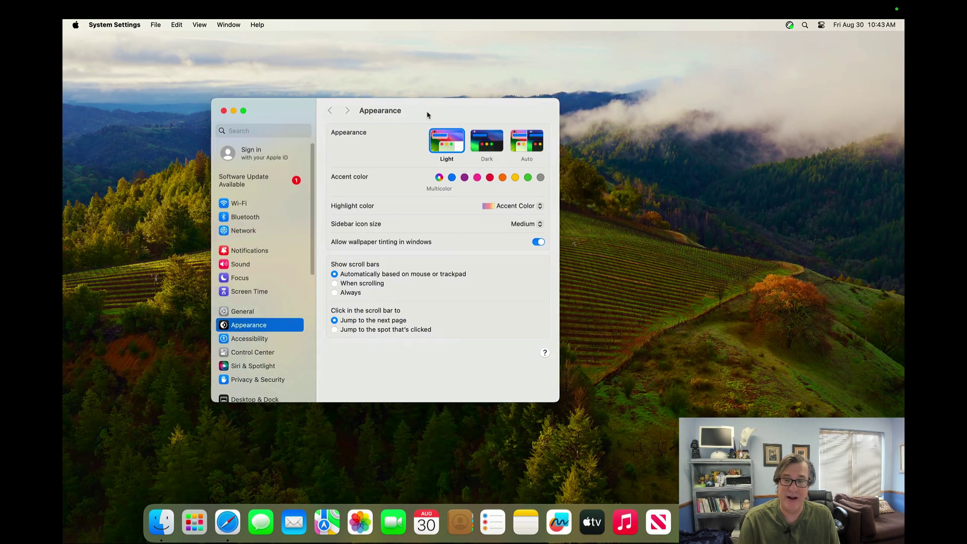
pyautogui.click(291, 129)
pyautogui.write('privacy')
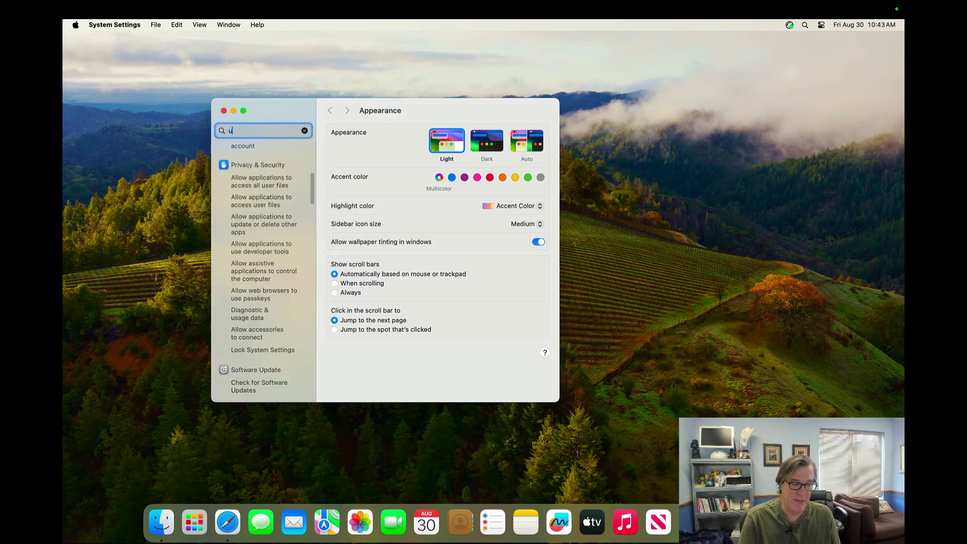
pyautogui.press('Escape')
# Step: Log out and sign back in with the local admin account and its password
pyautogui.press('shift+super+q')
pyautogui.press('Return')
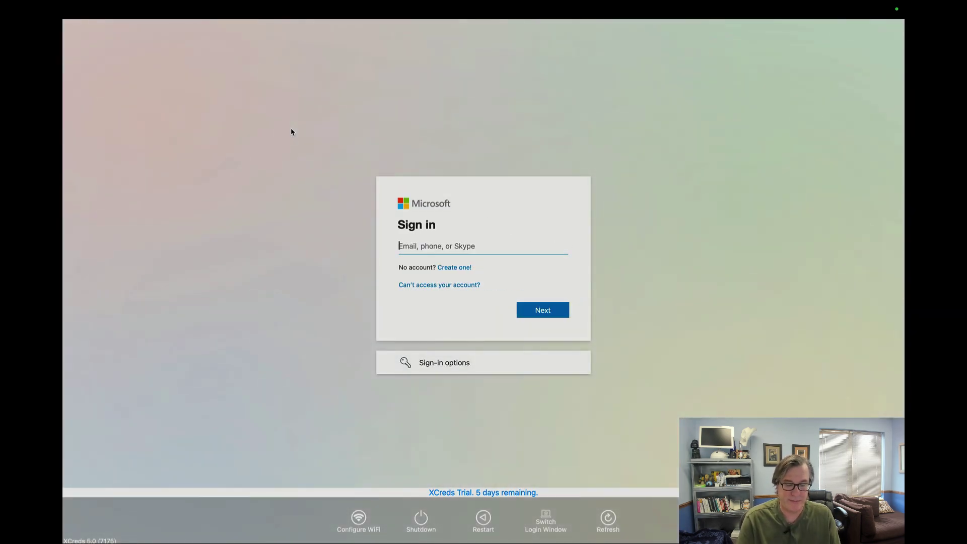
pyautogui.write('tcadmin')
pyautogui.press('Tab')
pyautogui.write('password')
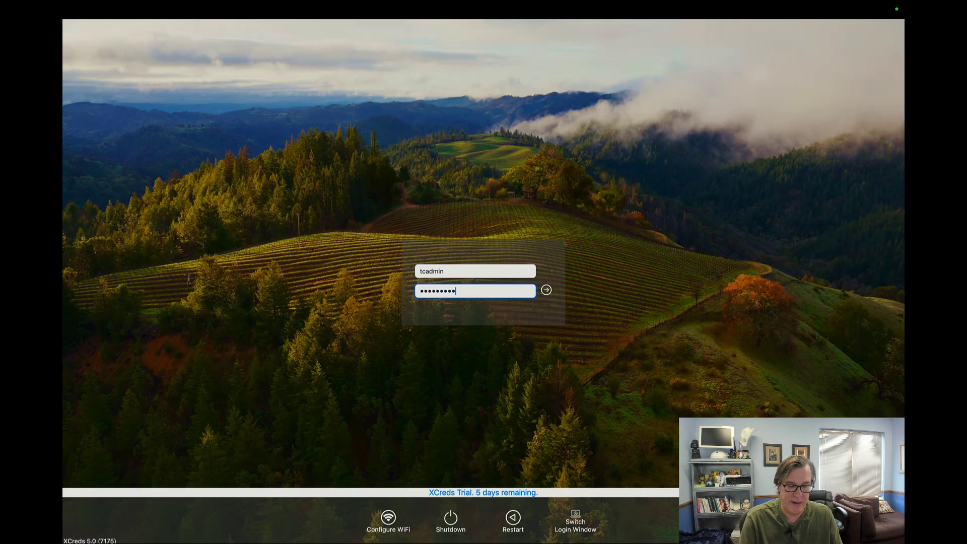
pyautogui.press('Return')
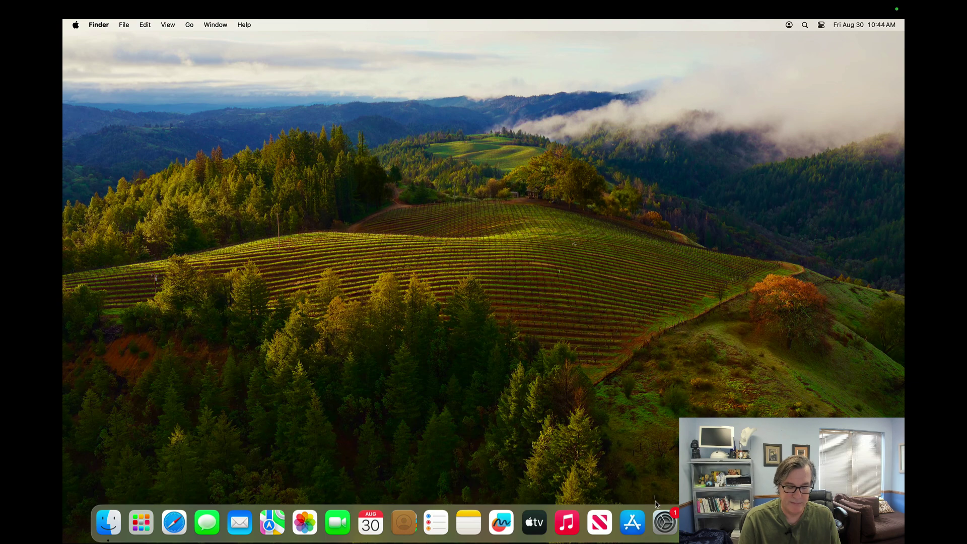
# Step: Open System Settings, dismiss the cloud password sync prompt and clear the mistyped 'usrs' search
pyautogui.click(663, 514)
pyautogui.write('usrs')
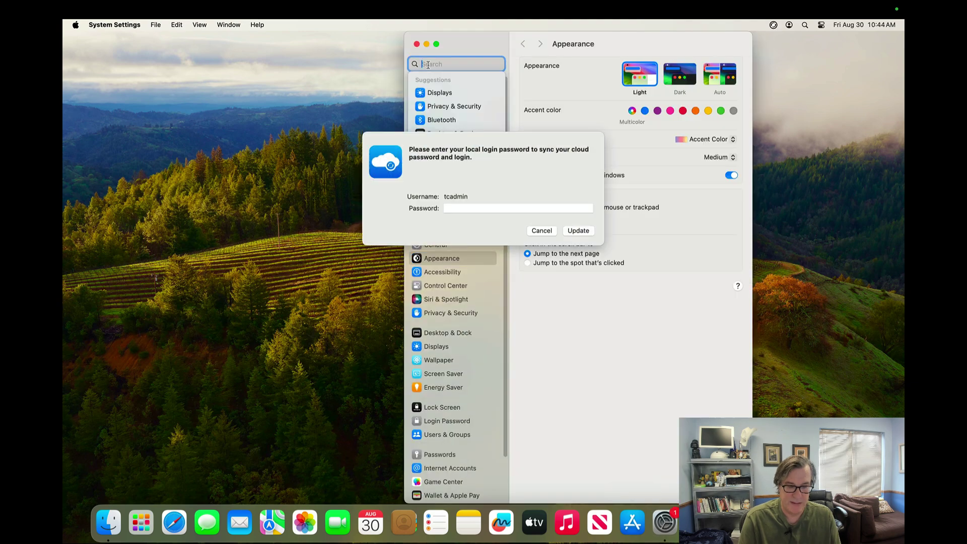
pyautogui.click(541, 230)
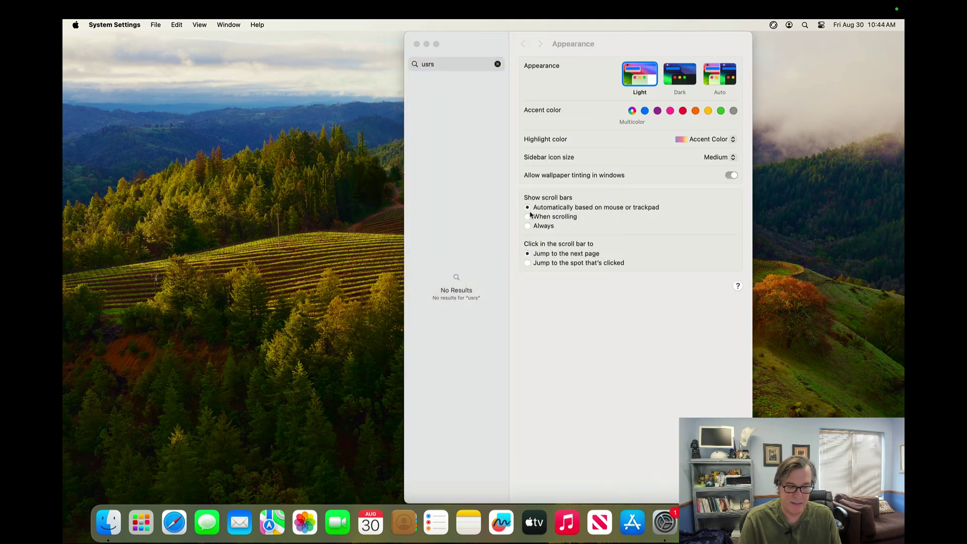
pyautogui.doubleClick(439, 64)
pyautogui.press('BackSpace')
# Step: In Users & Groups, delete the standard user account together with its home folder
pyautogui.write('users')
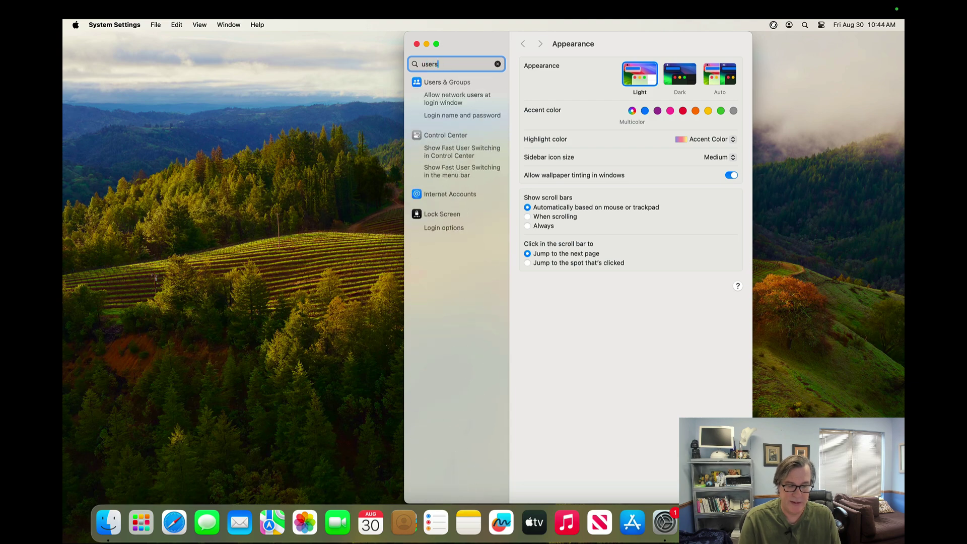
pyautogui.click(433, 83)
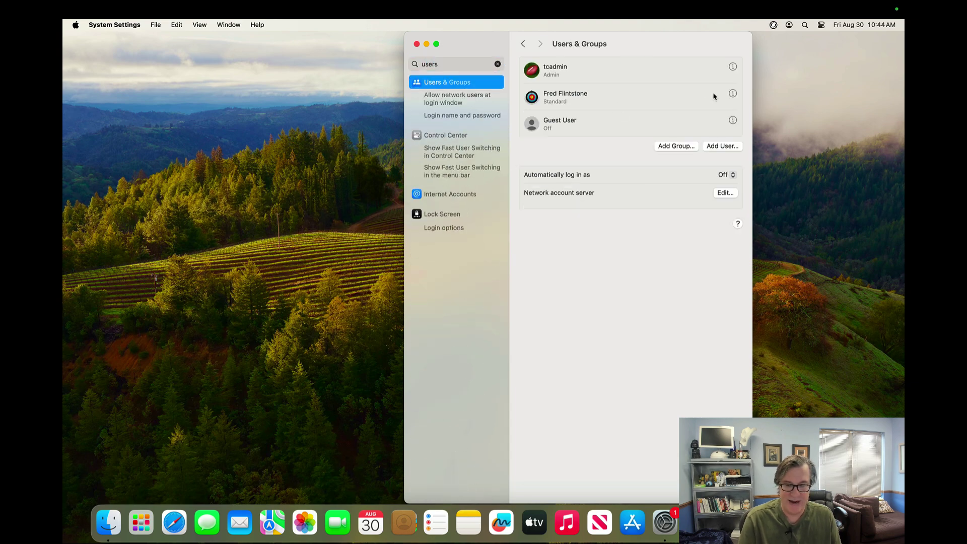
pyautogui.click(733, 94)
pyautogui.click(505, 324)
pyautogui.write('••••••••')
pyautogui.press('Return')
pyautogui.click(529, 286)
pyautogui.click(648, 323)
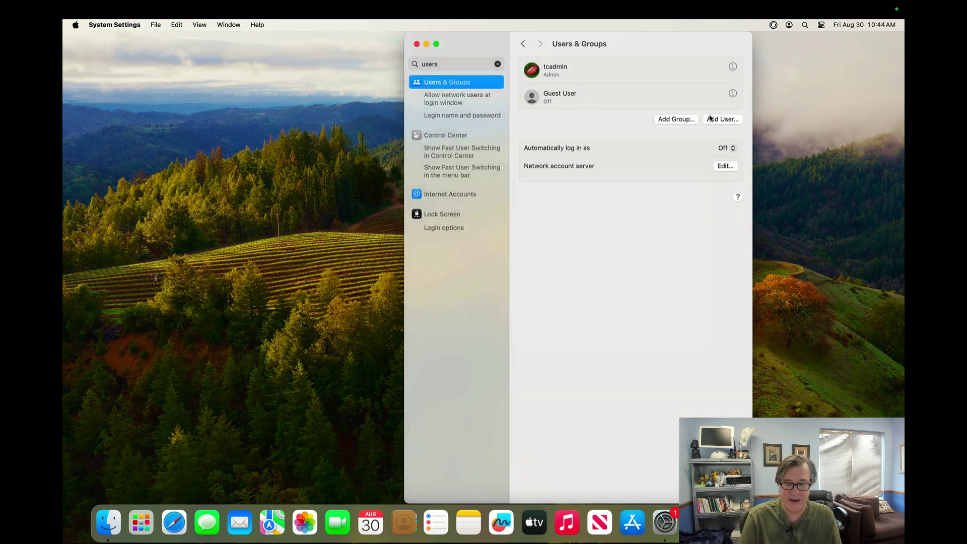
# Step: Create a new Administrator account with the demo user's short name and password, then log out
pyautogui.click(715, 119)
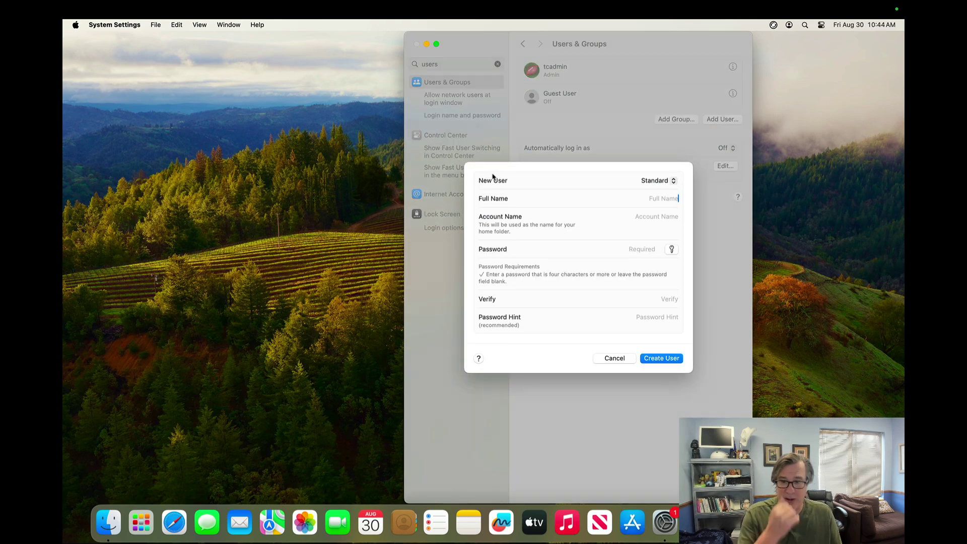
pyautogui.click(672, 181)
pyautogui.click(660, 170)
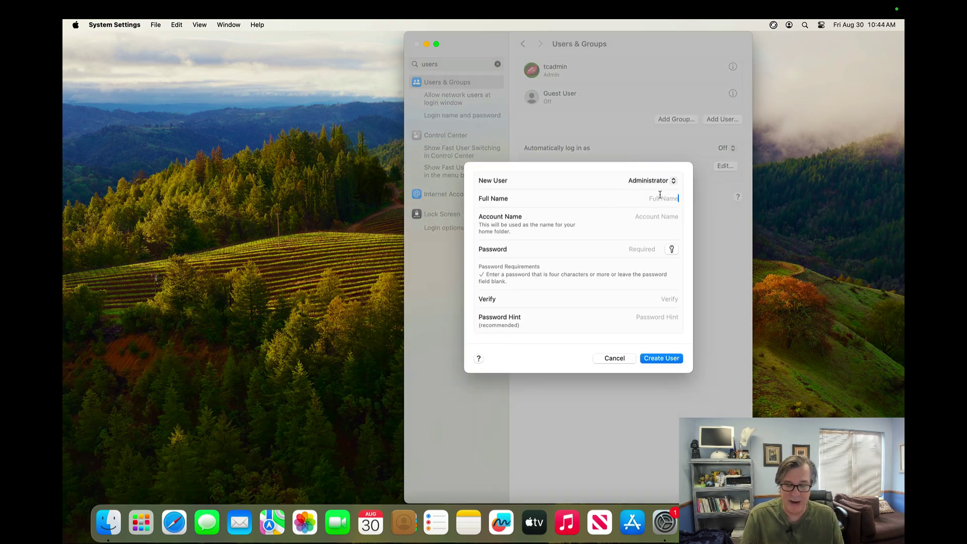
pyautogui.write('fred')
pyautogui.press('Tab')
pyautogui.press('Tab')
pyautogui.write('•••••••••')
pyautogui.press('Tab')
pyautogui.write('•••••••••')
pyautogui.press('Return')
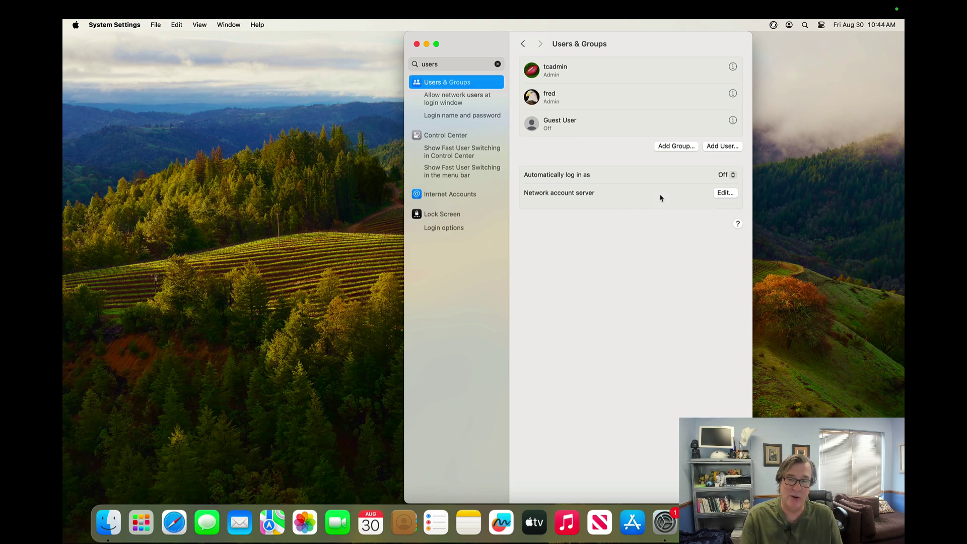
pyautogui.press('super+shift+q')
pyautogui.press('Return')
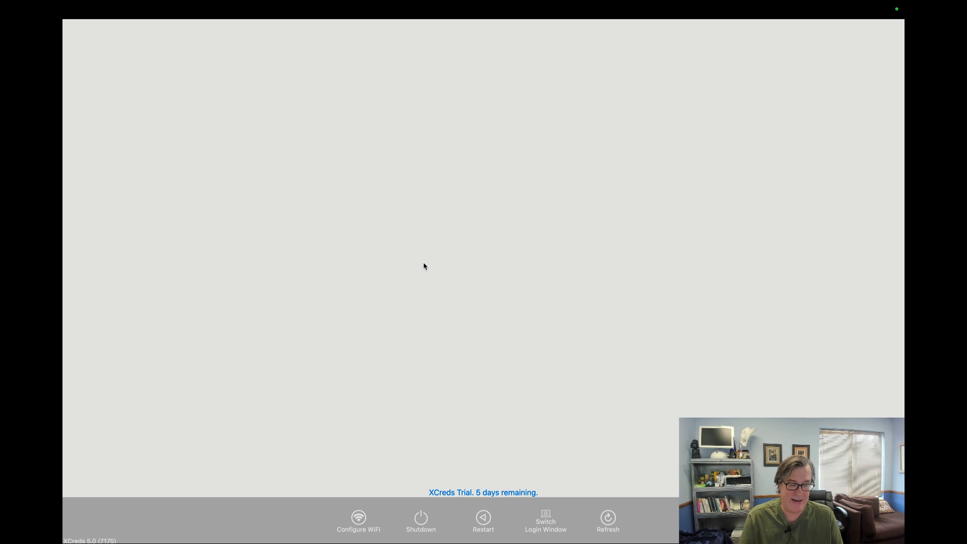
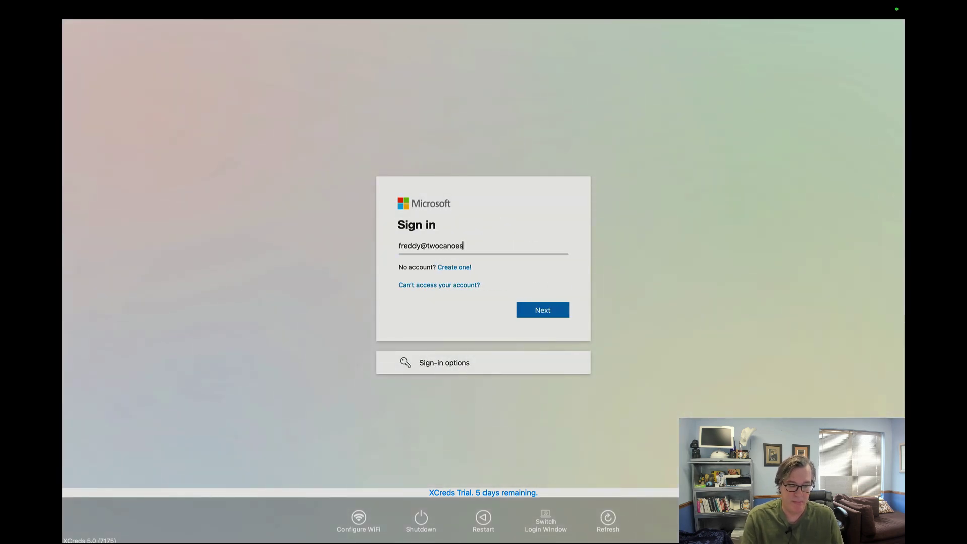
# Step: Sign in to Microsoft at the XCreds login with the cloud e-mail address and password
pyautogui.press('Return')
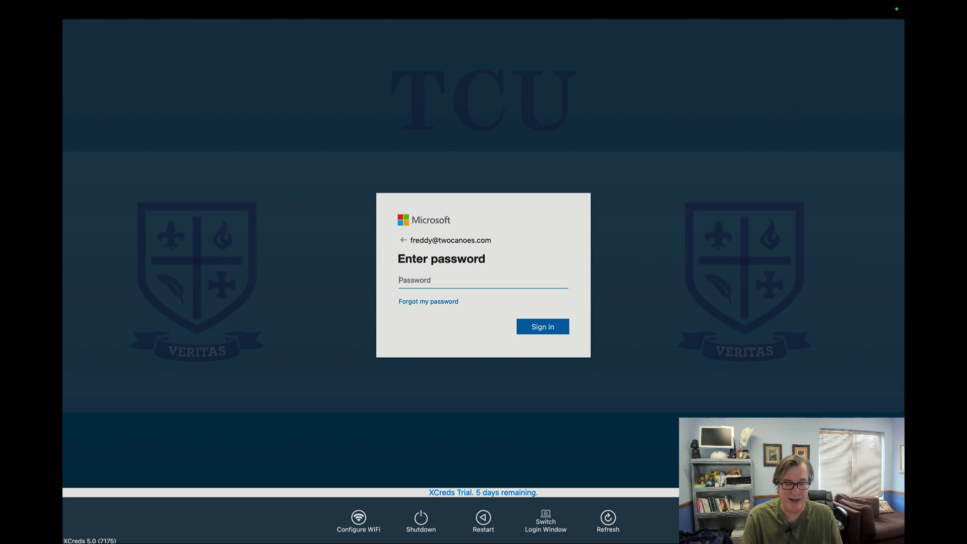
pyautogui.write('•••••••••')
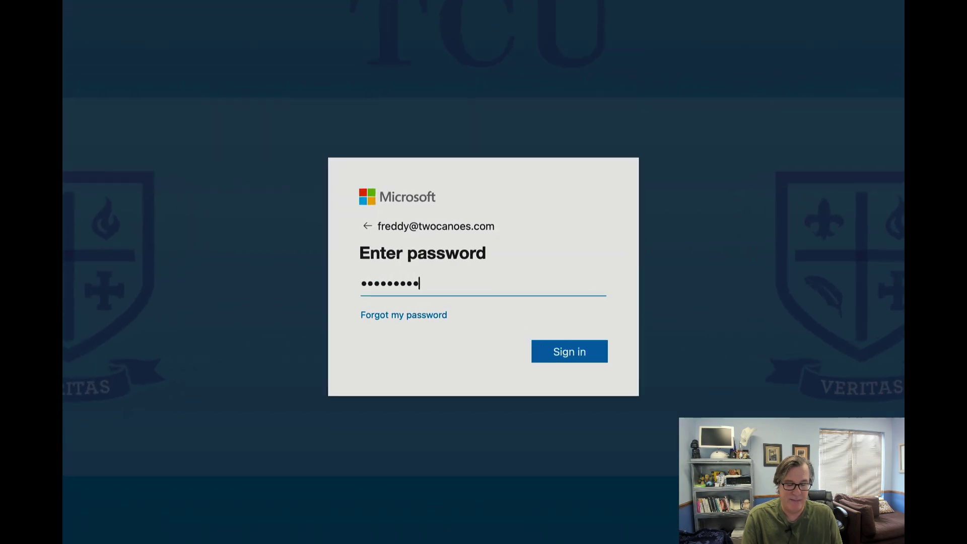
pyautogui.press('Return')
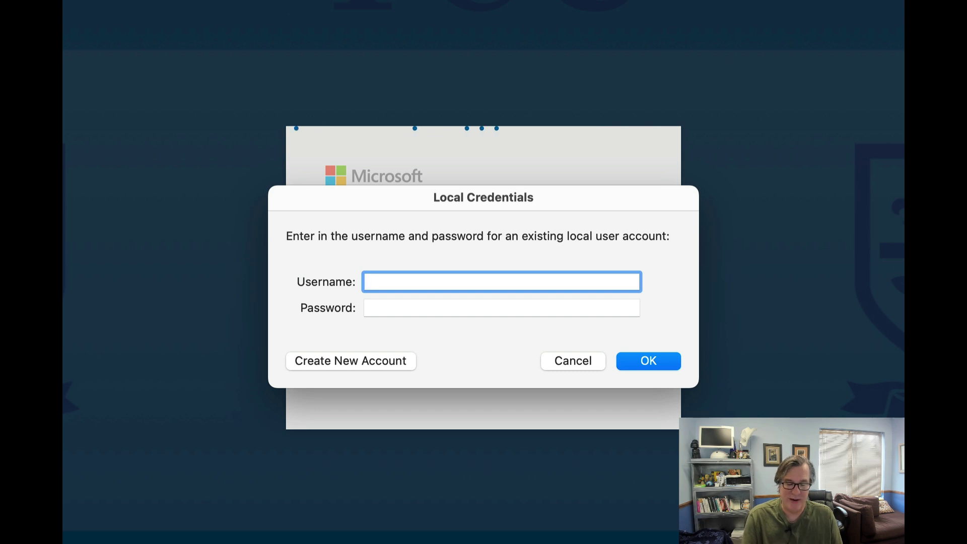
# Step: Link the existing local account by its short name and password, then sync the local password
pyautogui.write('fred')
pyautogui.press('Tab')
pyautogui.write('•••••')
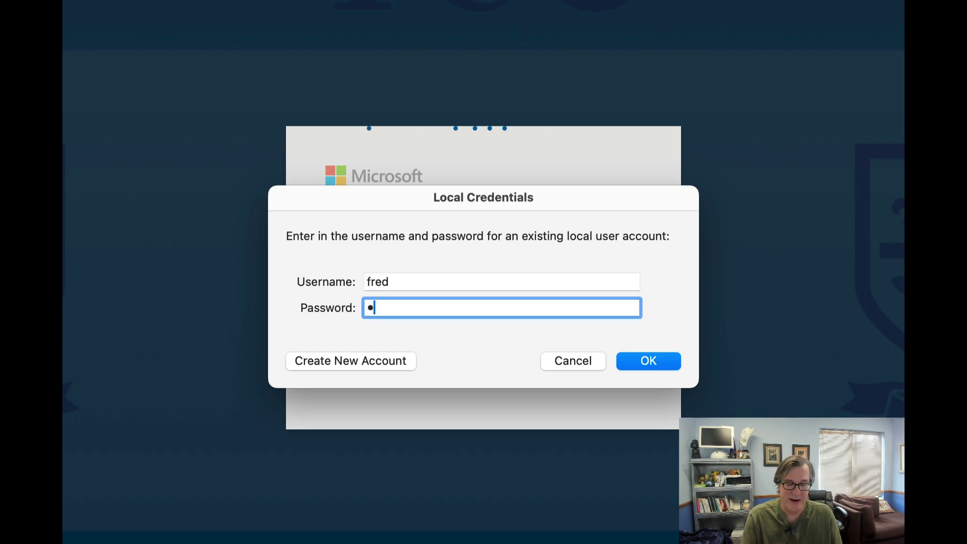
pyautogui.write('•••••')
pyautogui.press('Return')
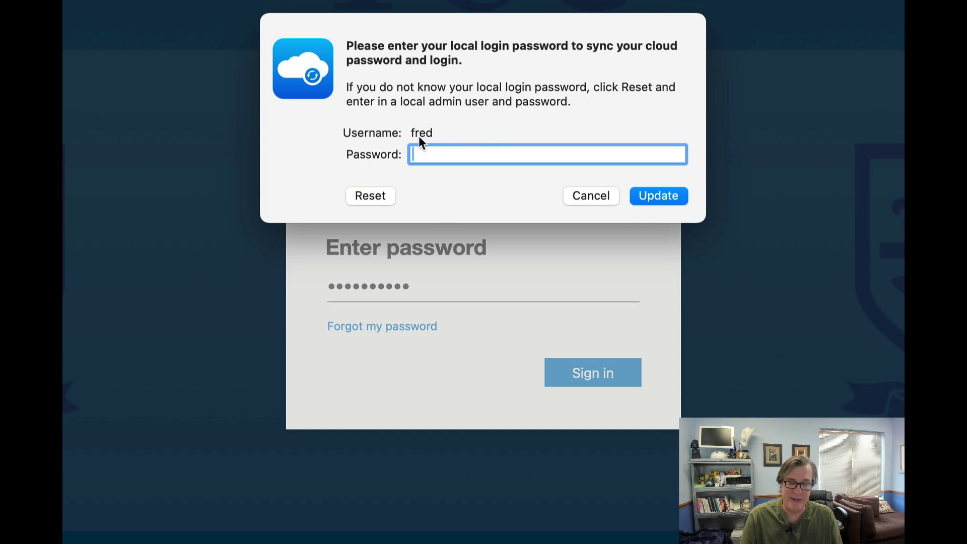
pyautogui.write('•••••')
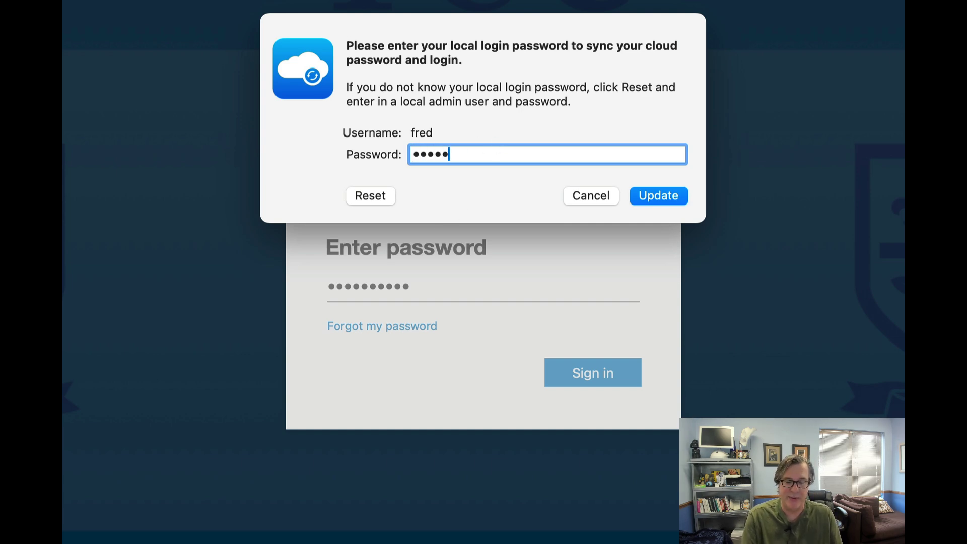
pyautogui.write('•••••')
pyautogui.press('Return')
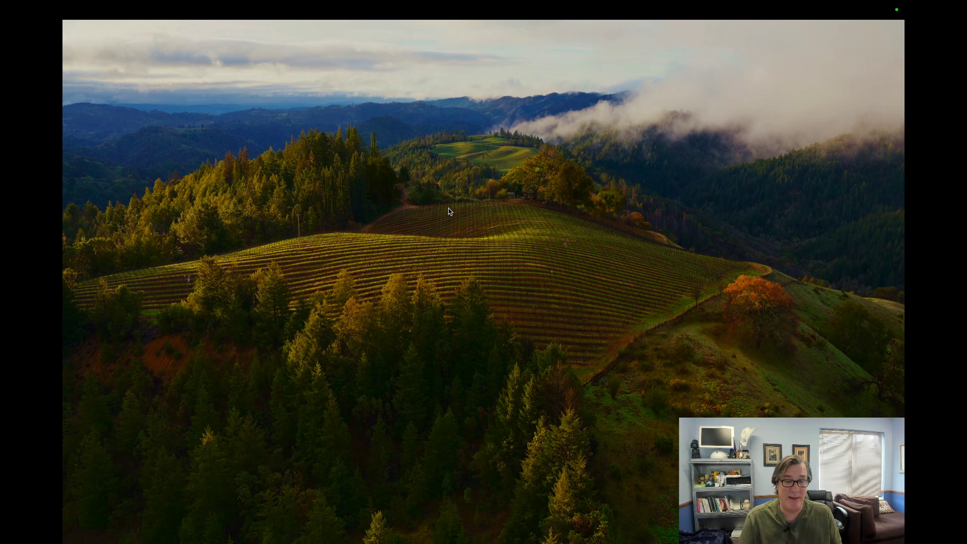
# Step: Open the home folder, check its enclosing folder path, then log out of the account
pyautogui.press('shift')
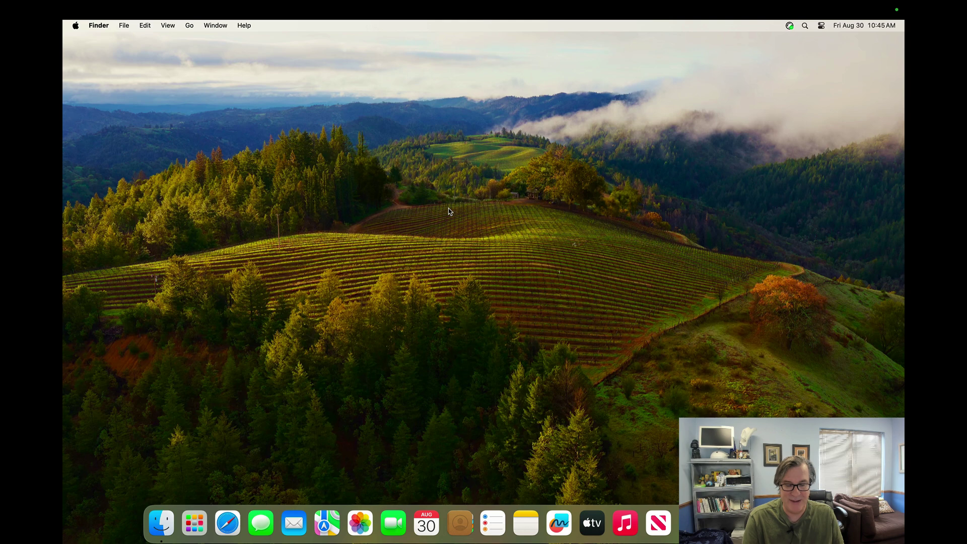
pyautogui.press('super+shift+h')
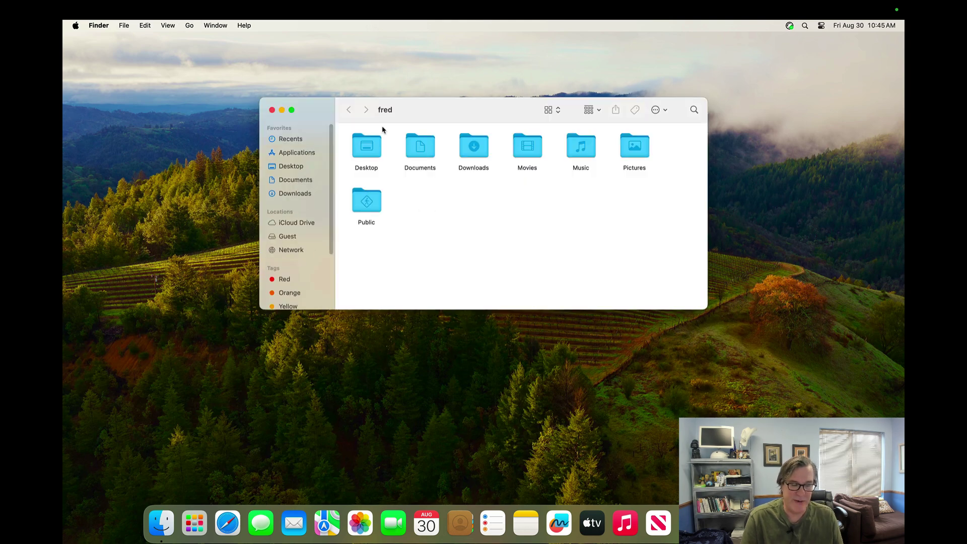
pyautogui.keyDown('super'); pyautogui.click(389, 118); pyautogui.keyUp('super')
pyautogui.click(383, 260)
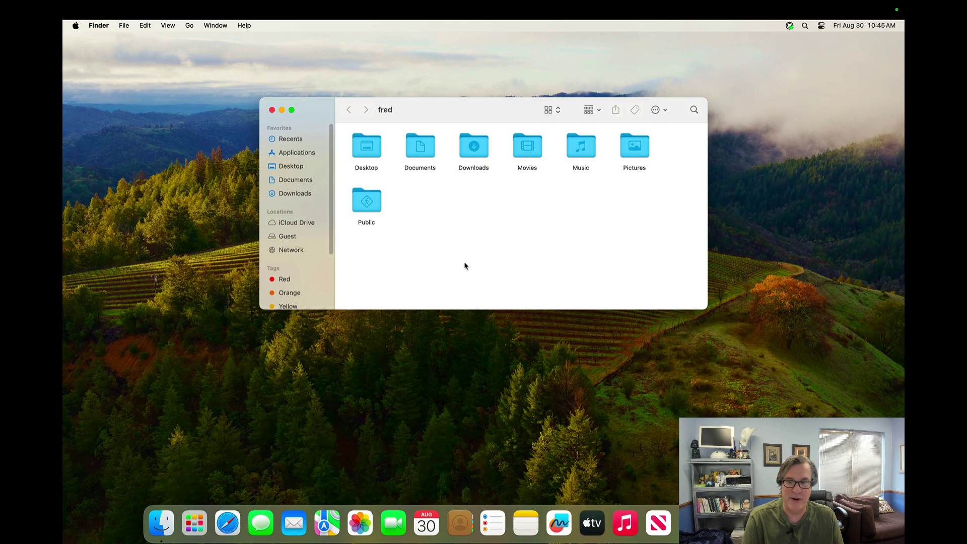
pyautogui.press('super+shift+q')
pyautogui.press('Return')
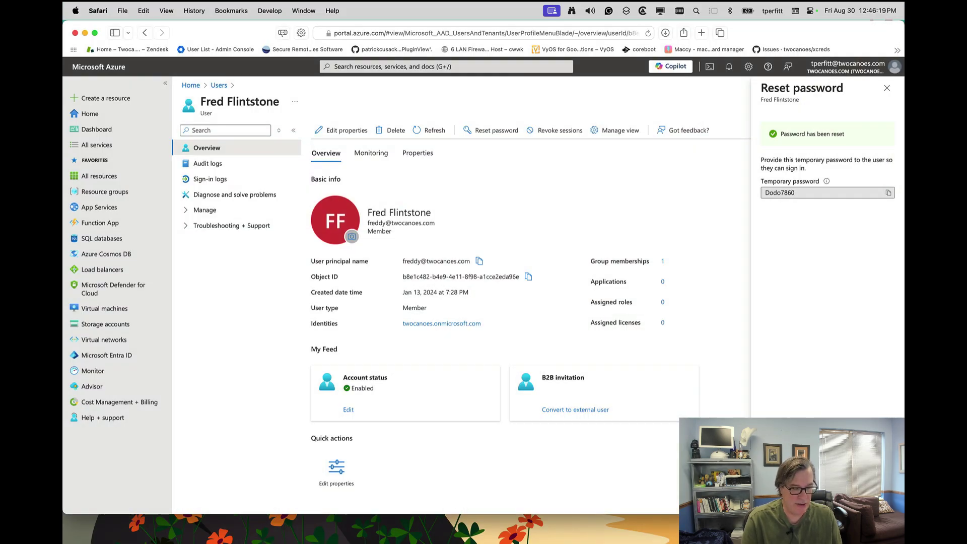
# Step: Reset the user's password again in Azure for a new temporary password, then hide the browser
pyautogui.click(502, 131)
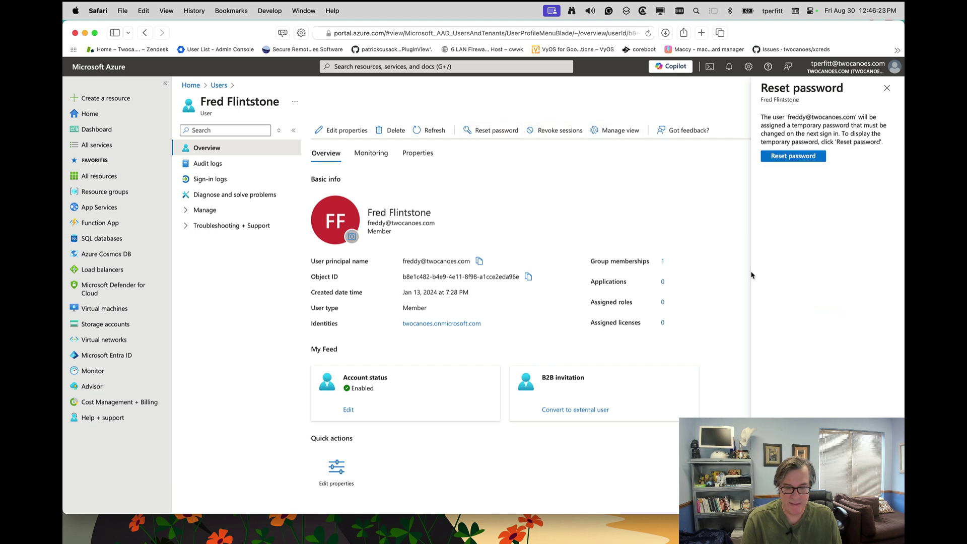
pyautogui.click(788, 157)
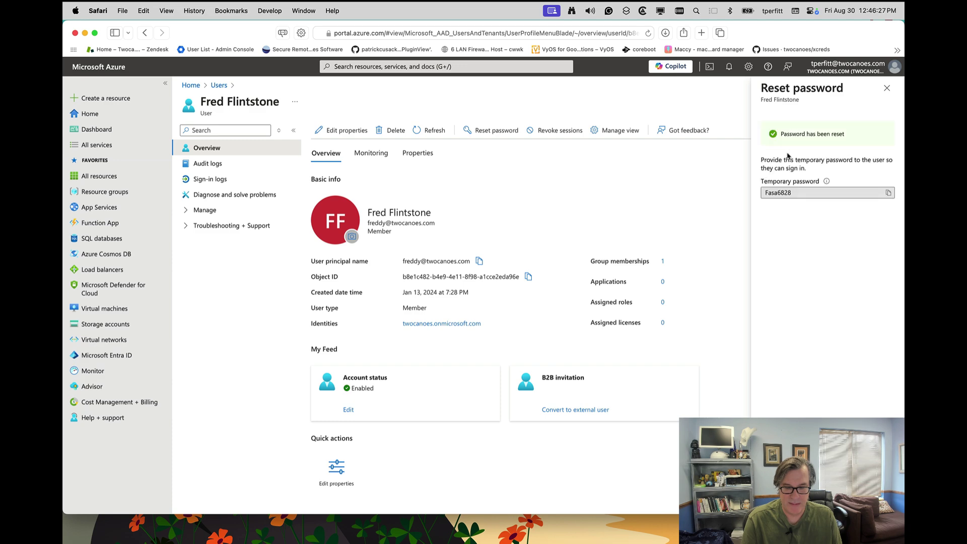
pyautogui.press('F11')
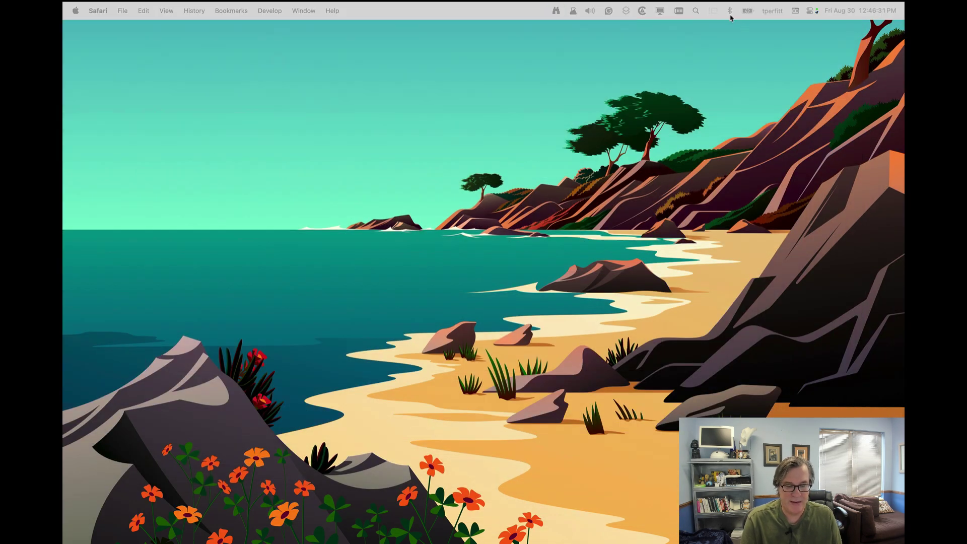
pyautogui.click(680, 161)
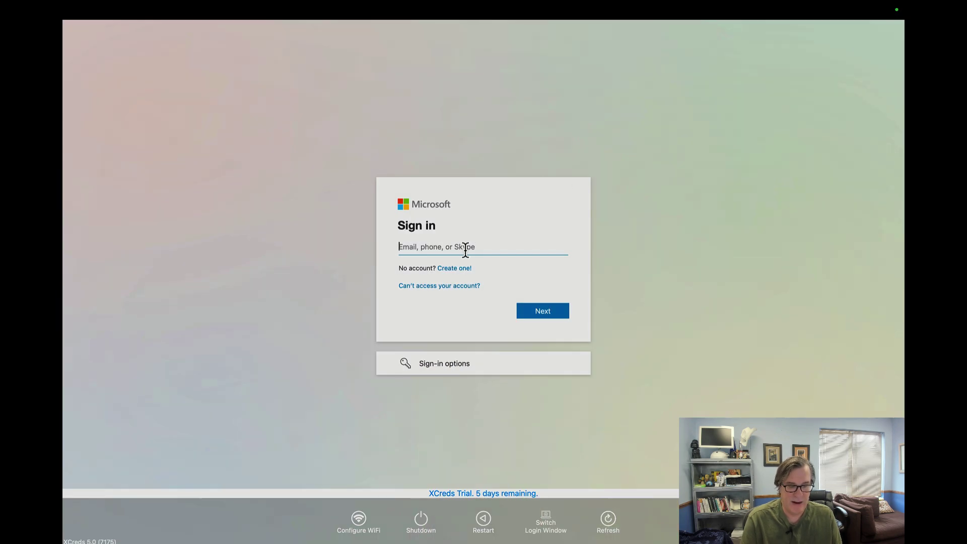
# Step: Sign in at XCreds with the cloud e-mail address and the temporary password
pyautogui.click(465, 250)
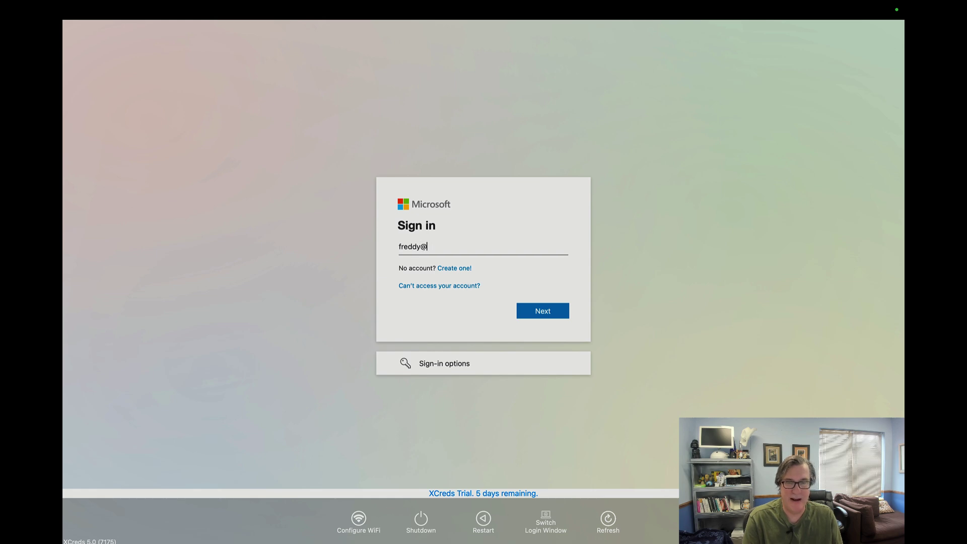
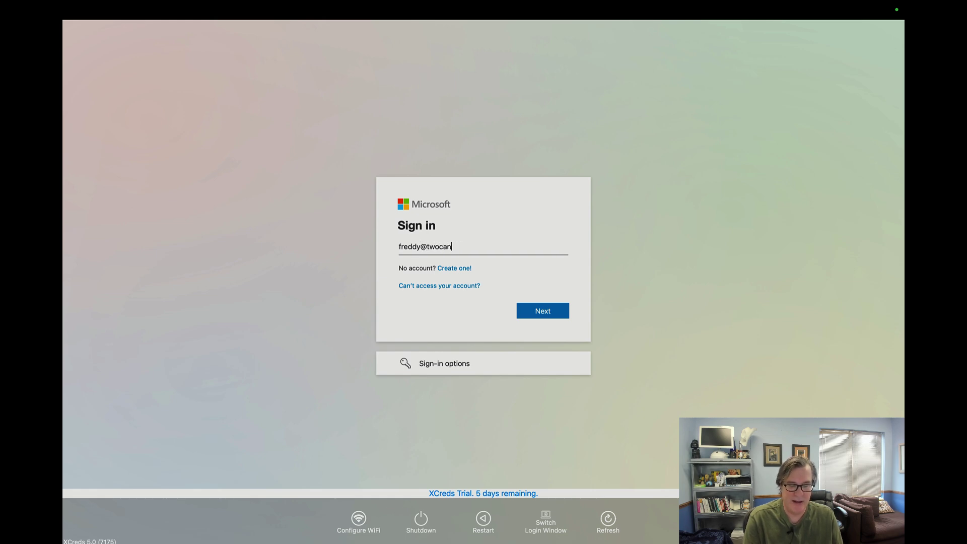
pyautogui.press('Return')
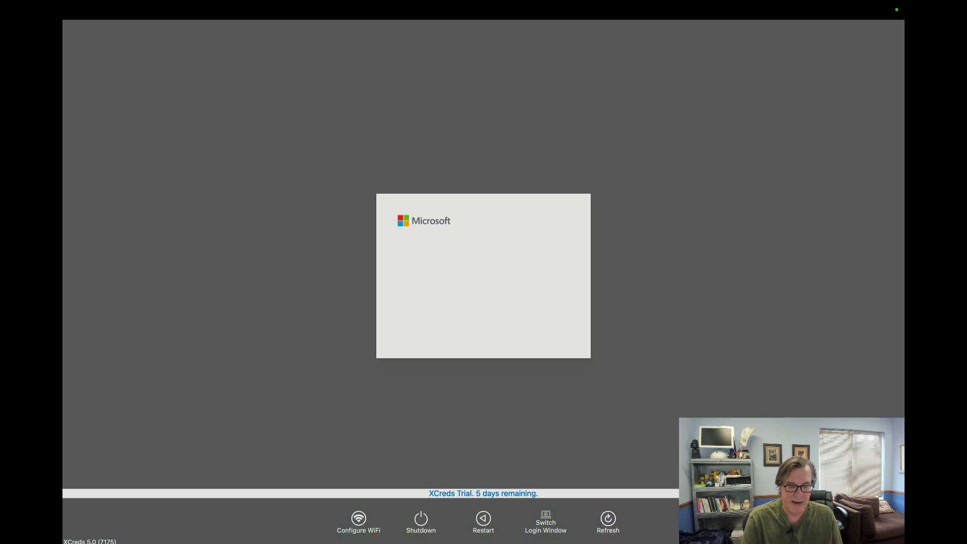
pyautogui.write('•••••')
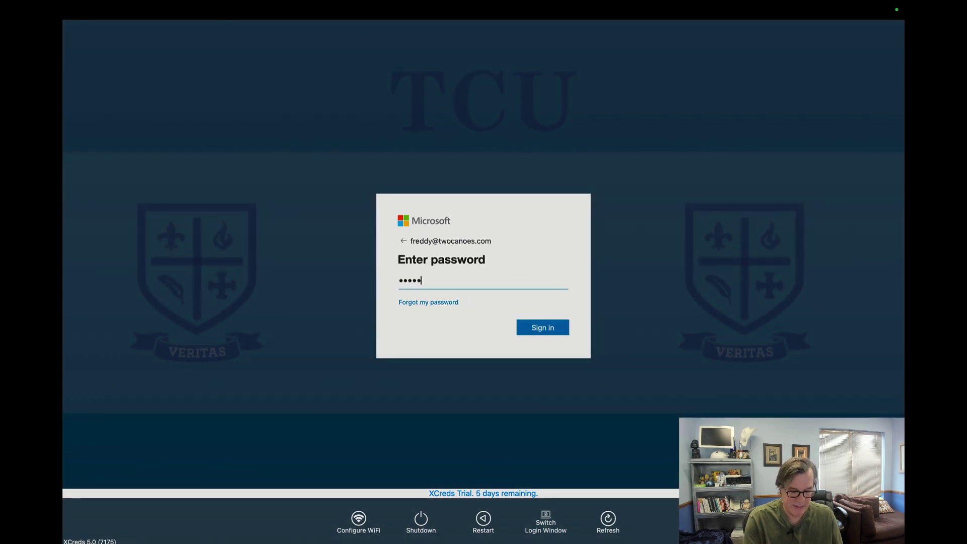
pyautogui.write('•••')
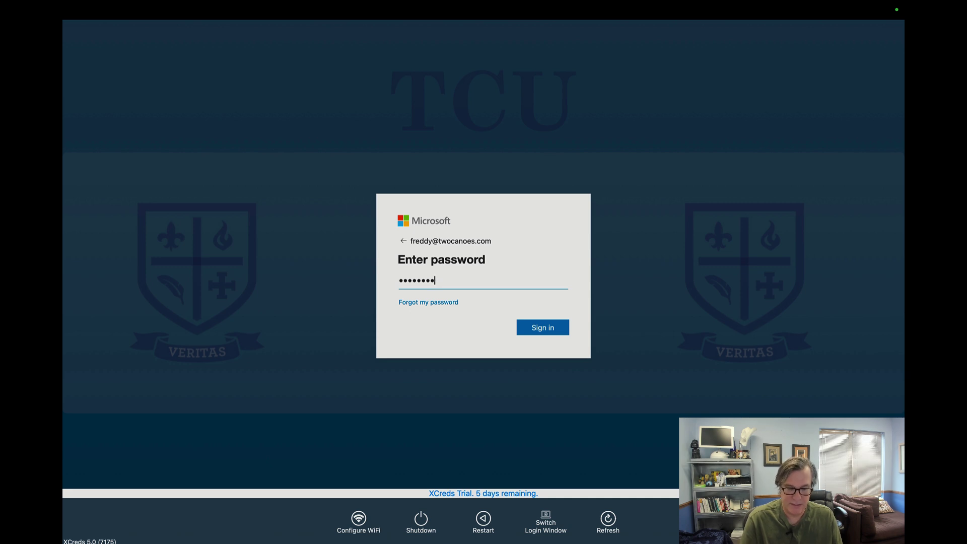
pyautogui.press('Return')
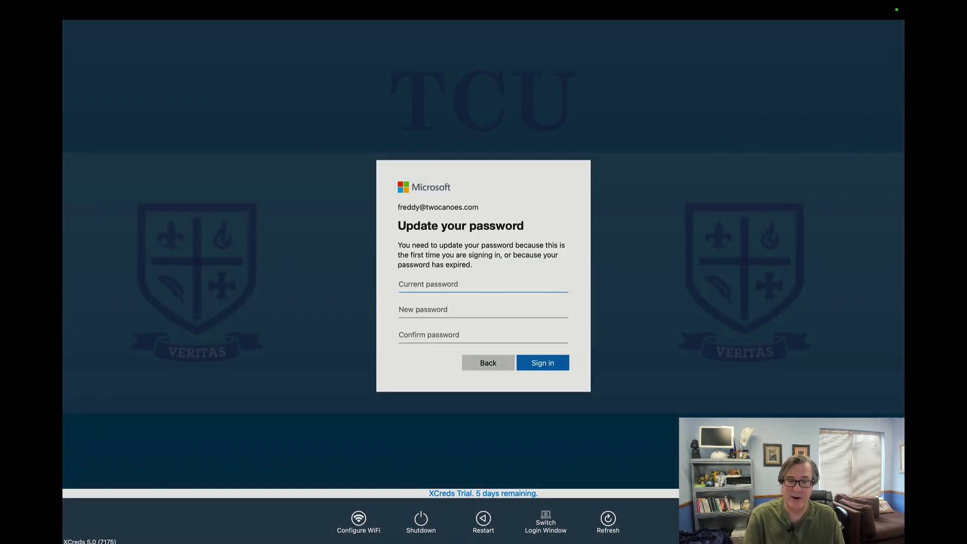
# Step: Enter the current password, then a new password and its confirmation, and submit the change
pyautogui.write('••••••••')
pyautogui.press('Tab')
pyautogui.write('••••••••••')
pyautogui.press('Tab')
pyautogui.write('••••••••••')
pyautogui.press('Return')
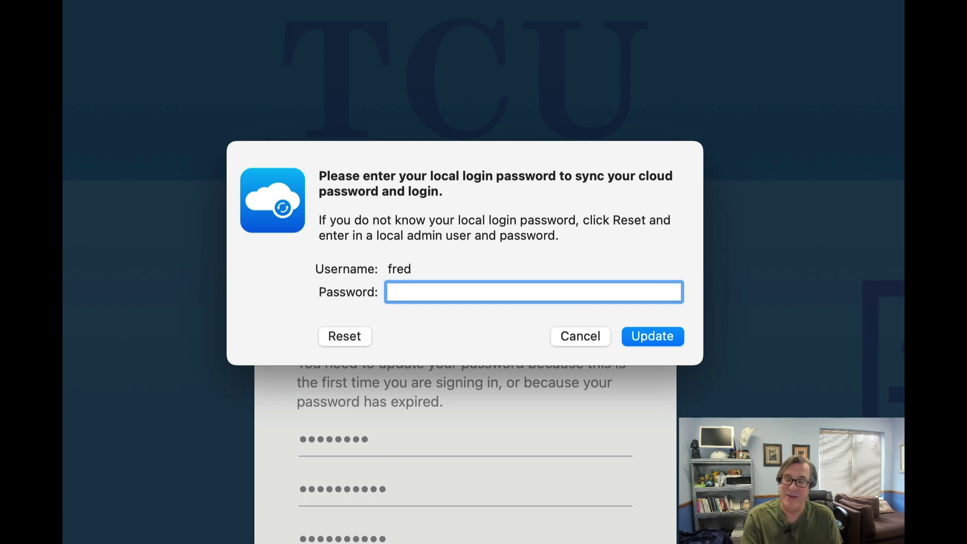
# Step: Skip the admin reset and enter the old local password to sync it to the new cloud password
pyautogui.click(340, 327)
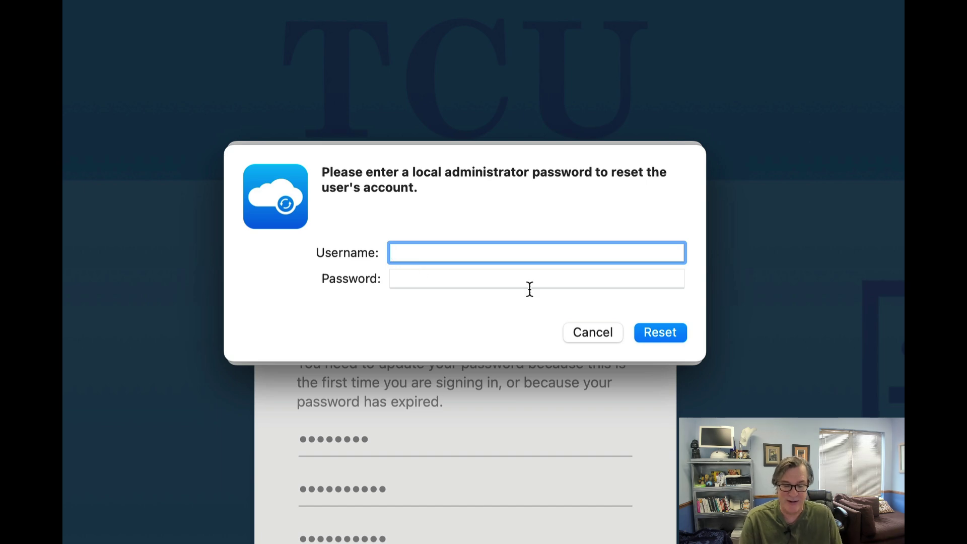
pyautogui.click(585, 335)
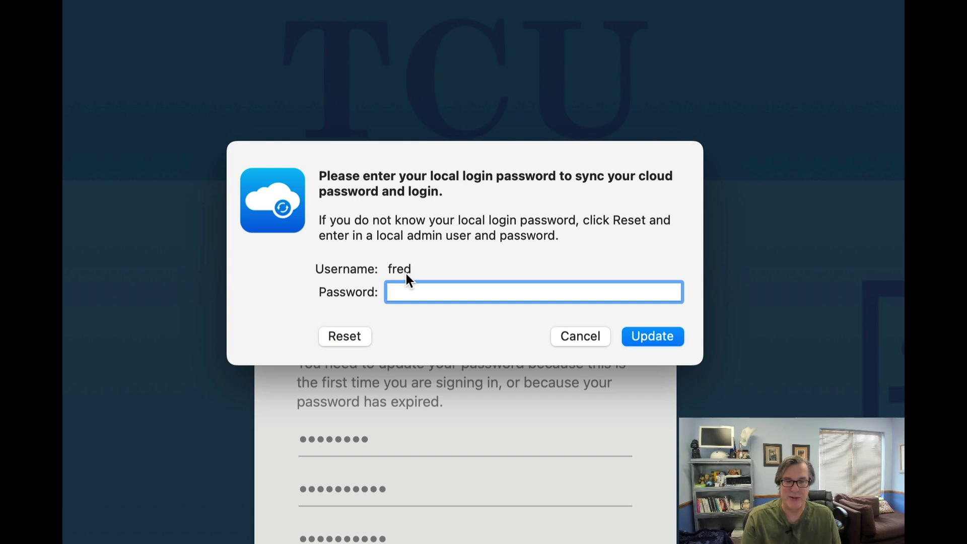
pyautogui.write('**********')
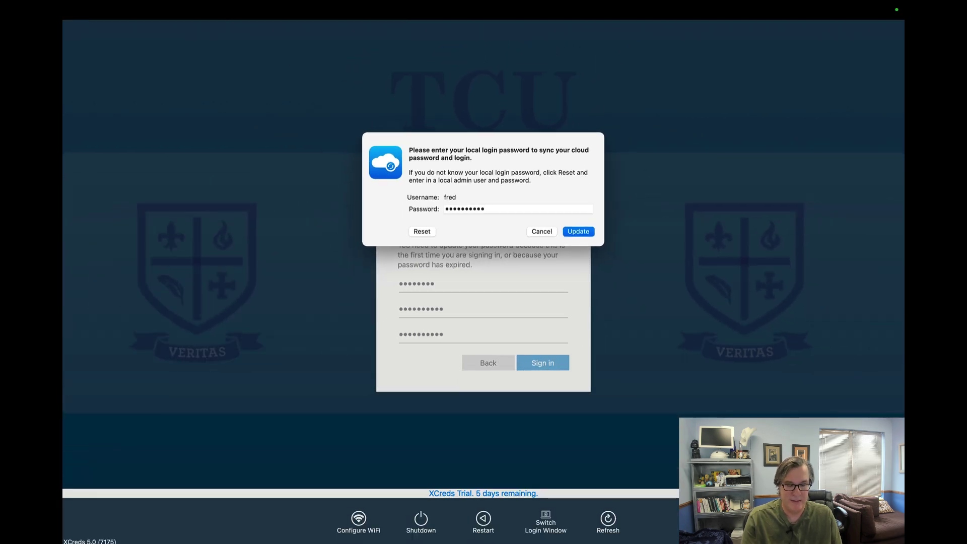
pyautogui.press('Return')
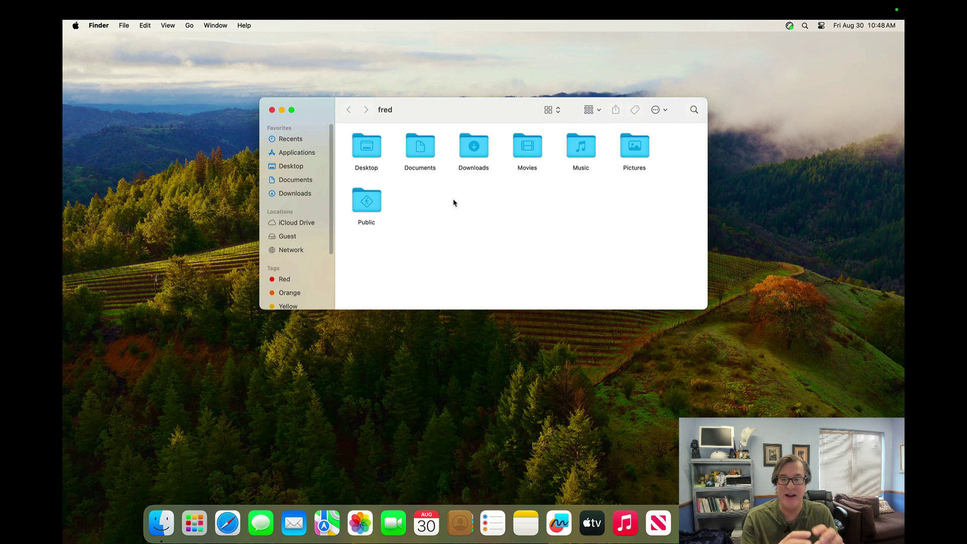
# Step: Start a cloud sign-in from the XCreds menu, then close the Password Update window
pyautogui.click(791, 29)
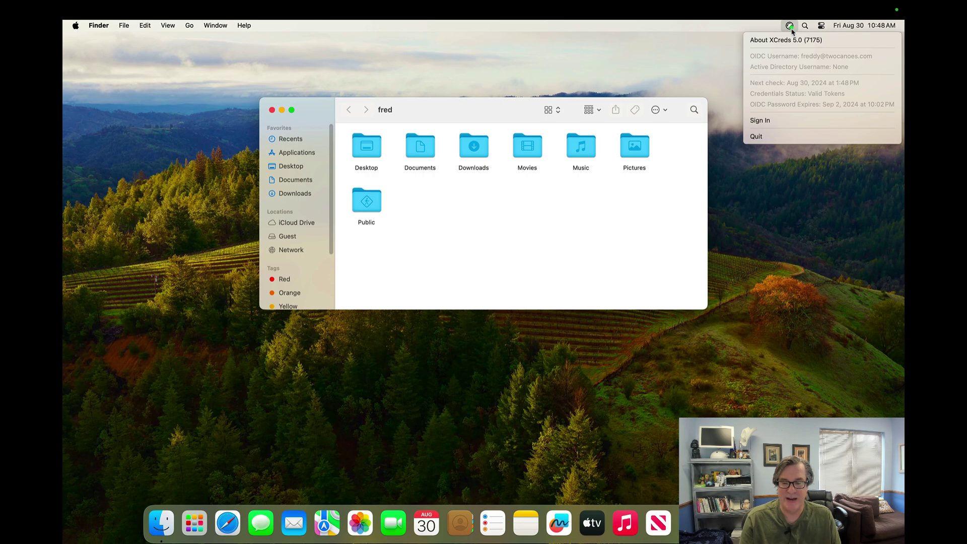
pyautogui.click(774, 120)
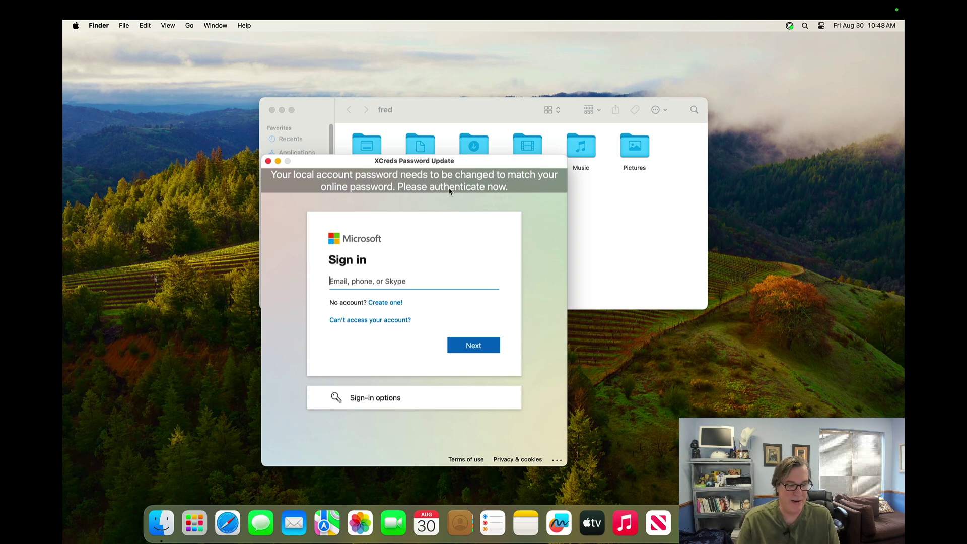
pyautogui.click(268, 161)
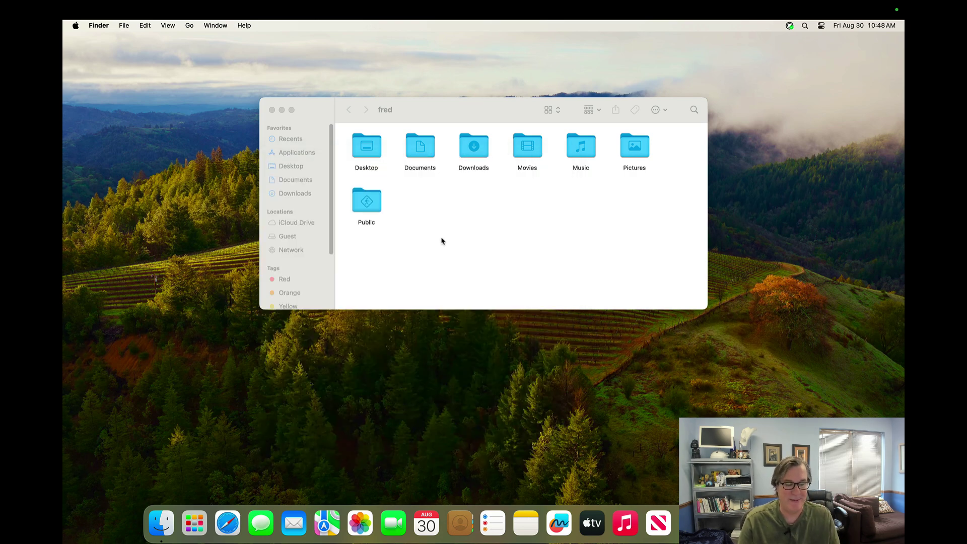
# Step: Log out of the account with Shift-Command-Q and confirm
pyautogui.click(469, 253)
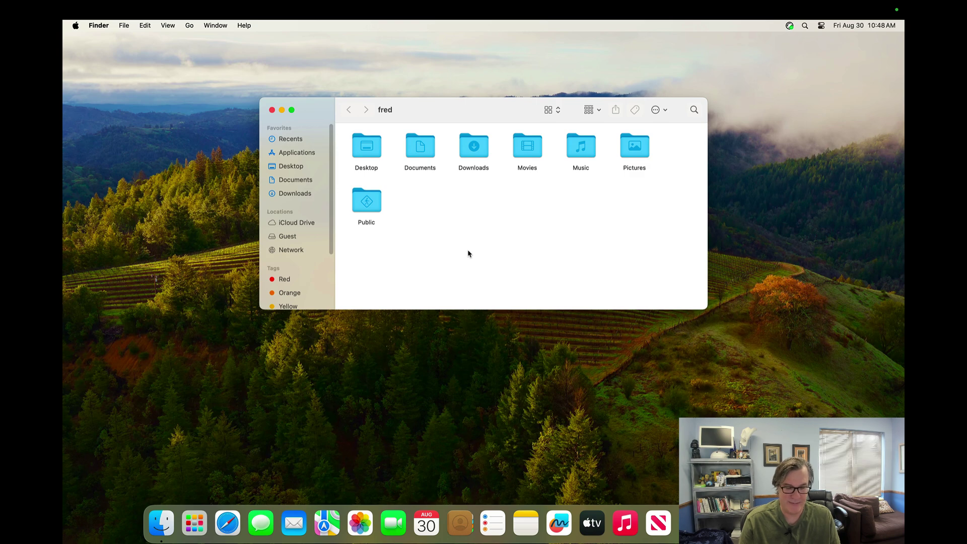
pyautogui.press('super+shift+q')
pyautogui.press('Return')
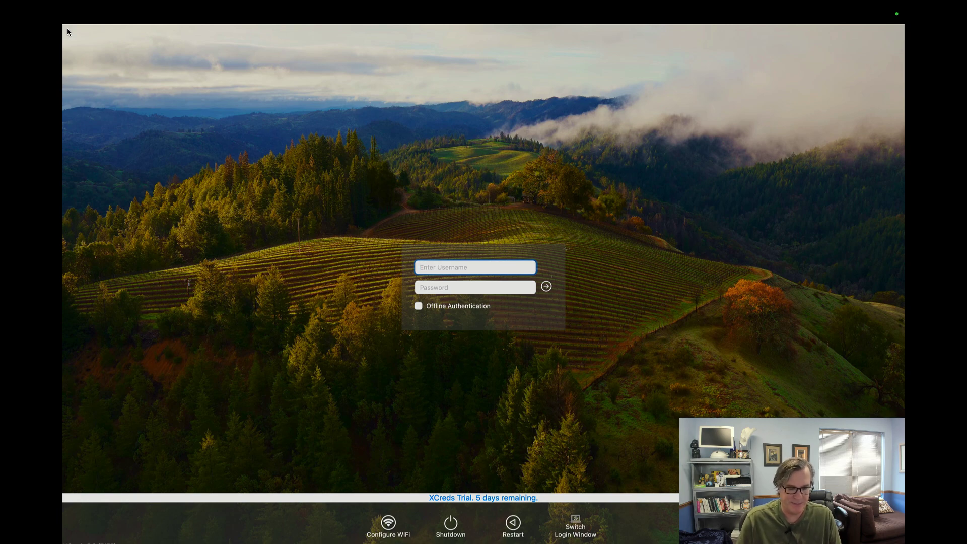
# Step: Log in at the XCreds window with the Active Directory username and password
pyautogui.write('dave')
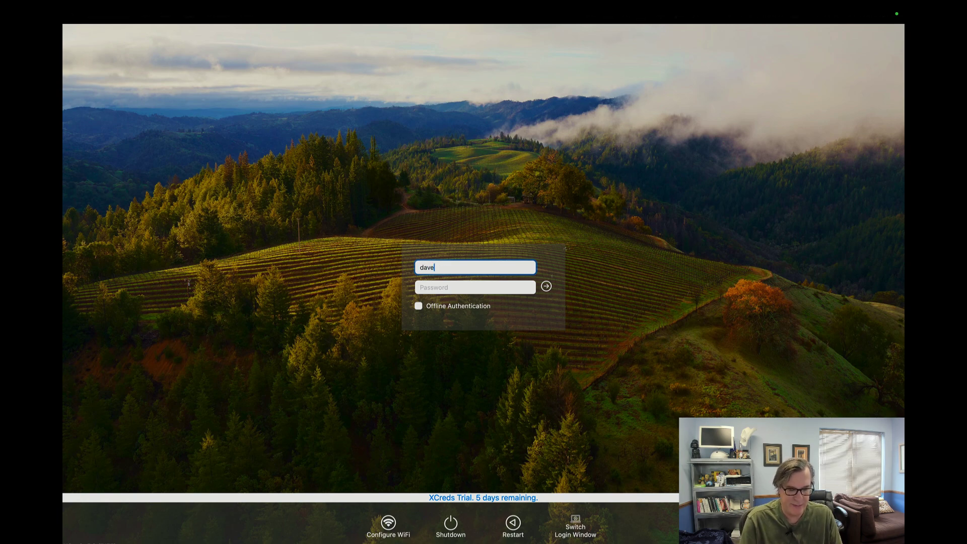
pyautogui.write('tests')
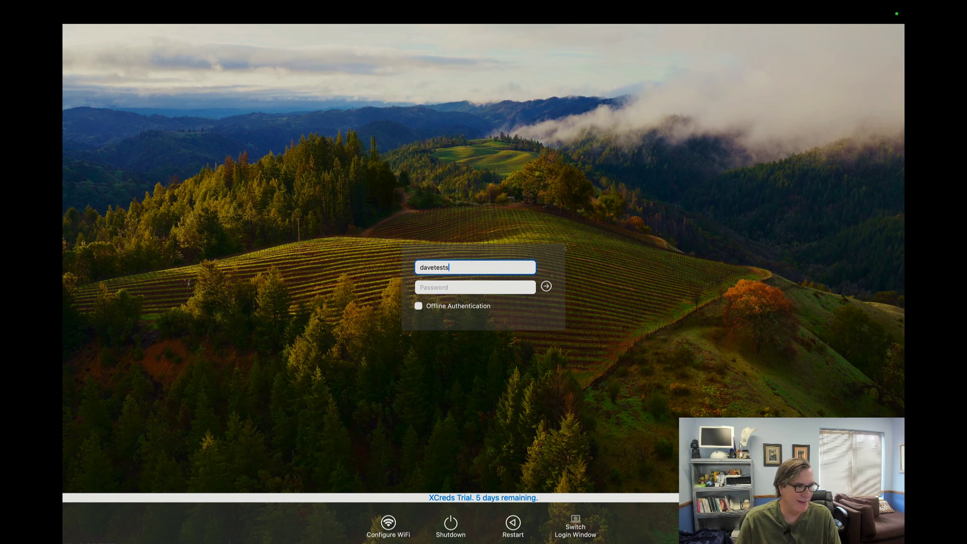
pyautogui.press('Tab')
pyautogui.write('*********')
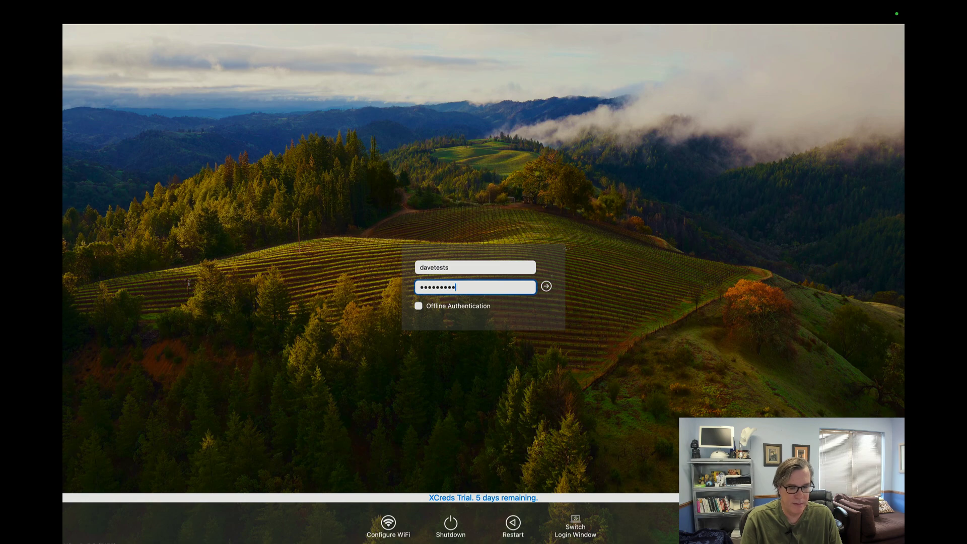
pyautogui.press('Return')
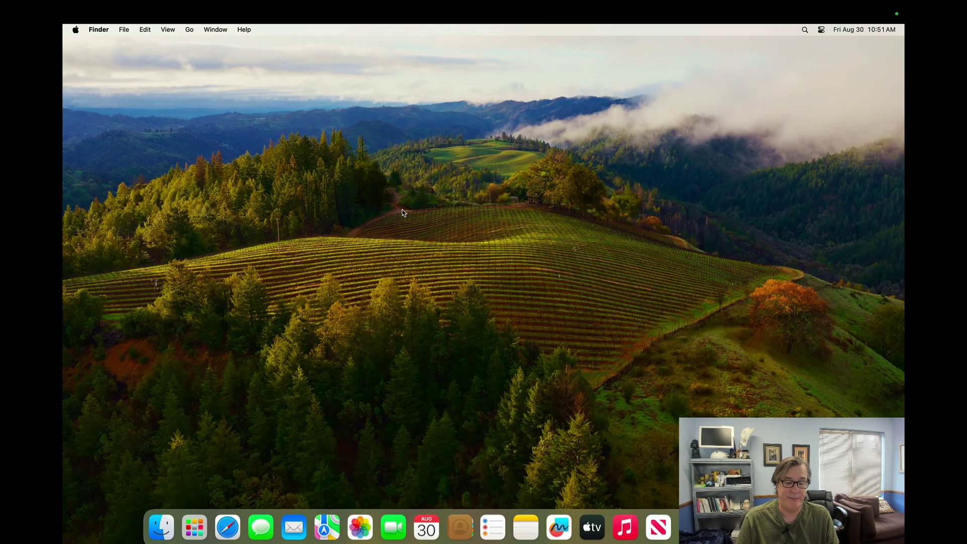
# Step: Open the home folder window and check its location in the path list
pyautogui.press('super+shift+h')
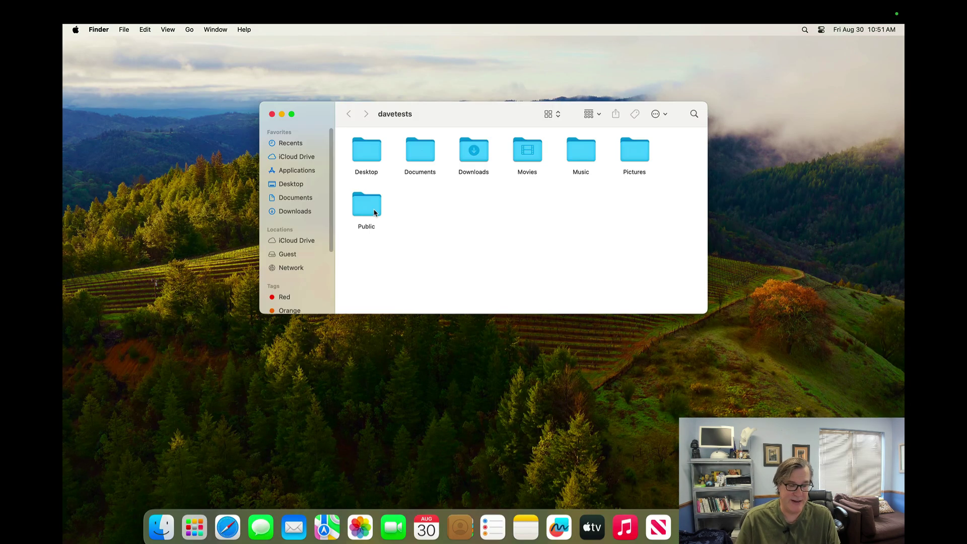
pyautogui.keyDown('super'); pyautogui.click(403, 114); pyautogui.keyUp('super')
pyautogui.click(414, 260)
# Step: Search Spotlight for 'ticket', then check the Kerberos ticket status in the XCreds menu
pyautogui.write('ticket')
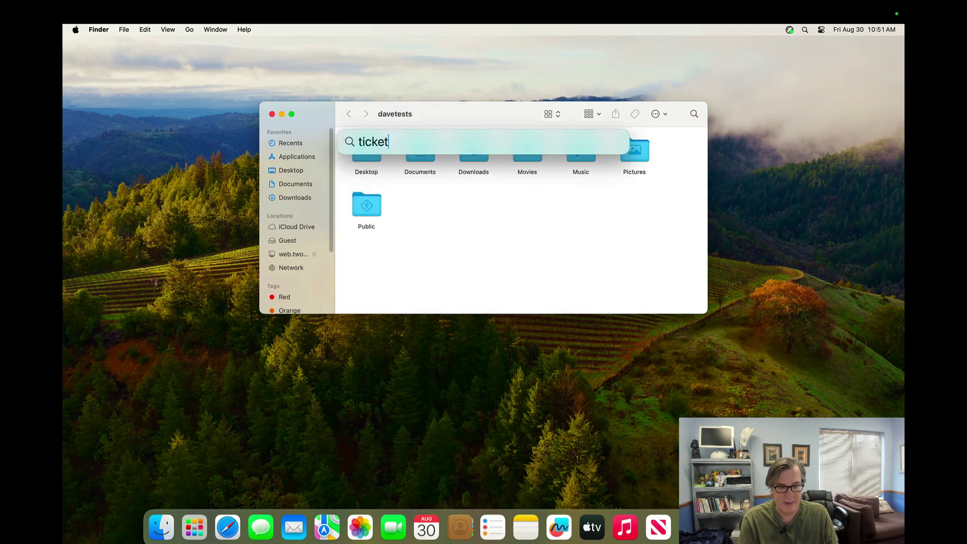
pyautogui.press('Escape')
pyautogui.click(443, 321)
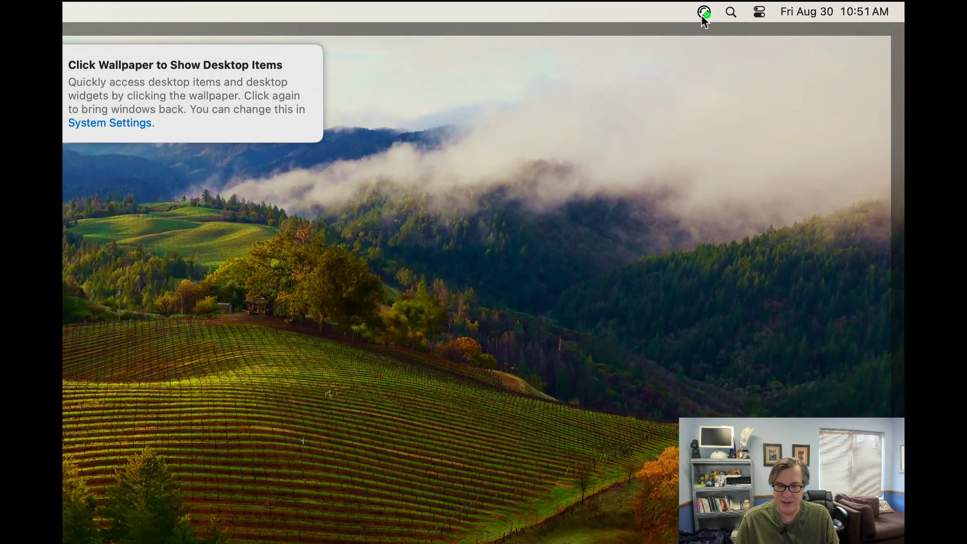
pyautogui.click(702, 15)
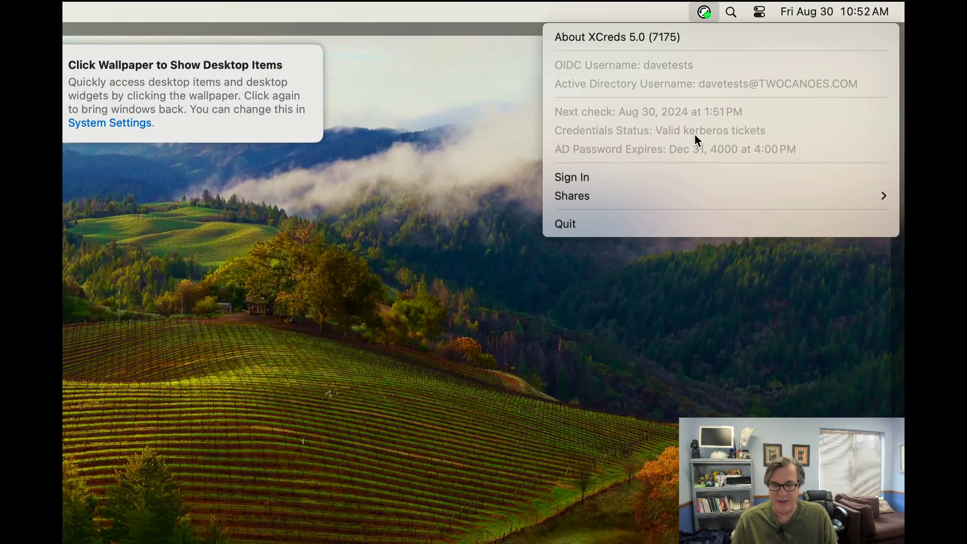
pyautogui.click(387, 253)
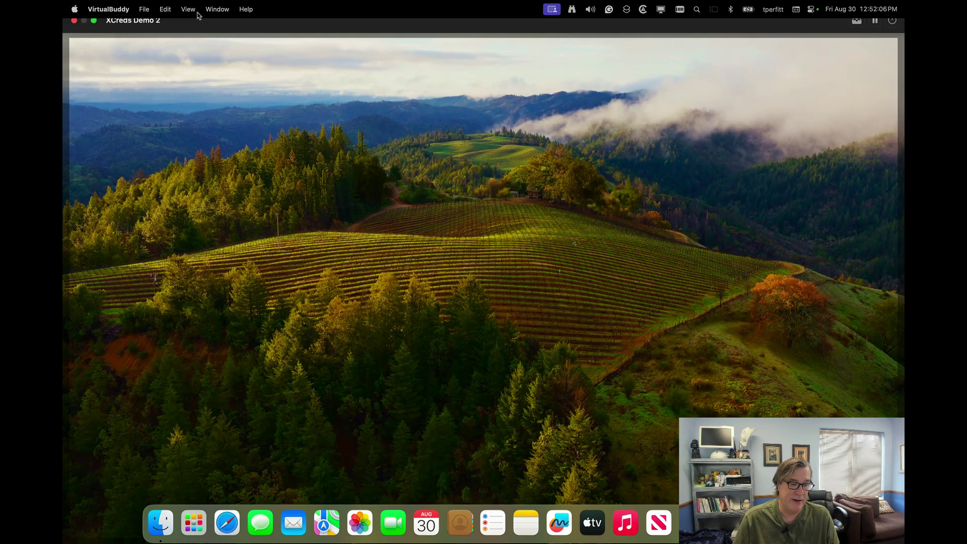
# Step: Browse the Computer view and Shared volume, then check XCreds' available shares
pyautogui.click(194, 27)
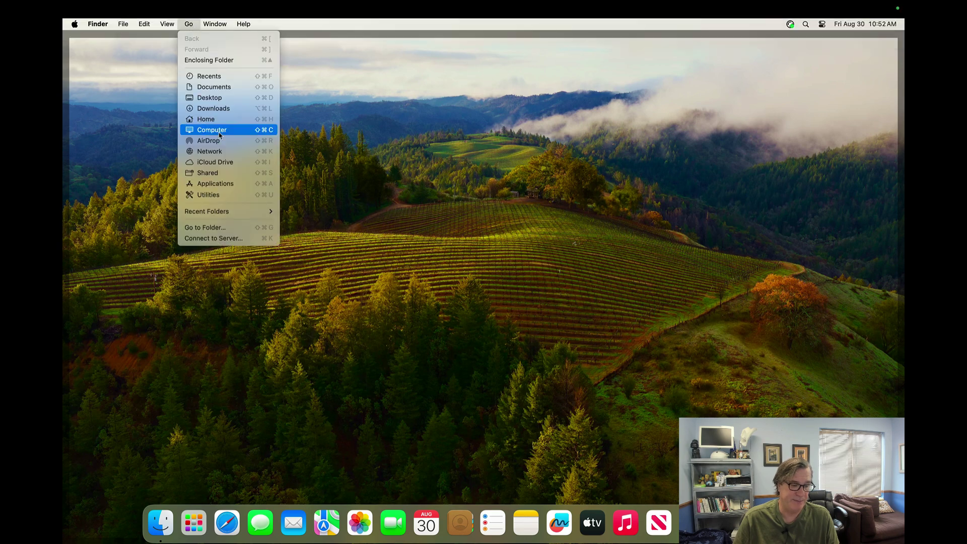
pyautogui.click(219, 130)
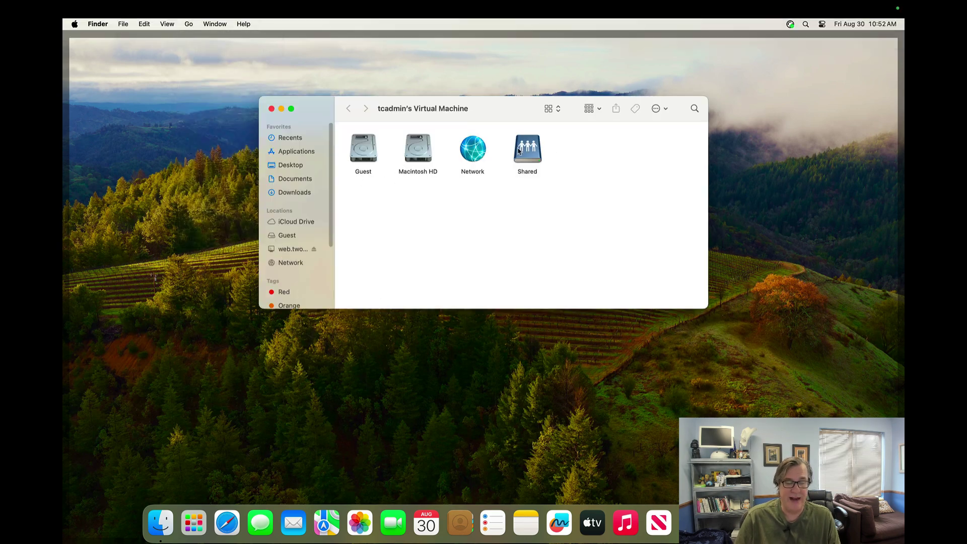
pyautogui.doubleClick(523, 151)
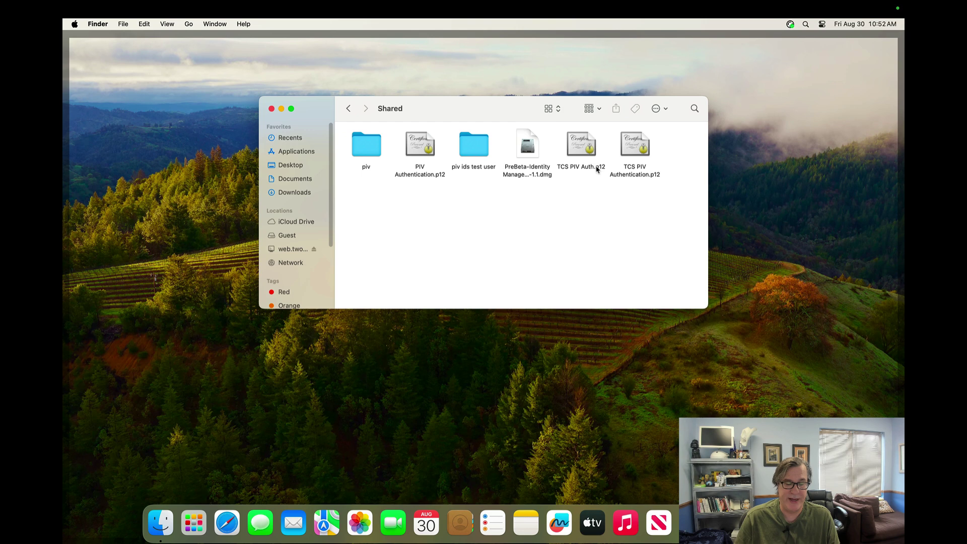
pyautogui.click(349, 109)
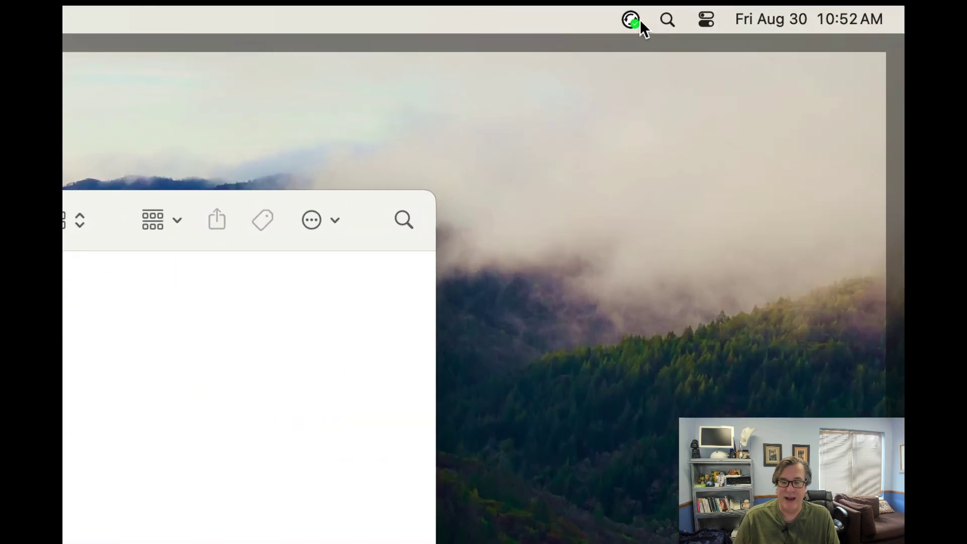
pyautogui.click(639, 20)
# Step: Open My Stuff on the Network Home share and create a folder named newwork
pyautogui.moveTo(625, 265)
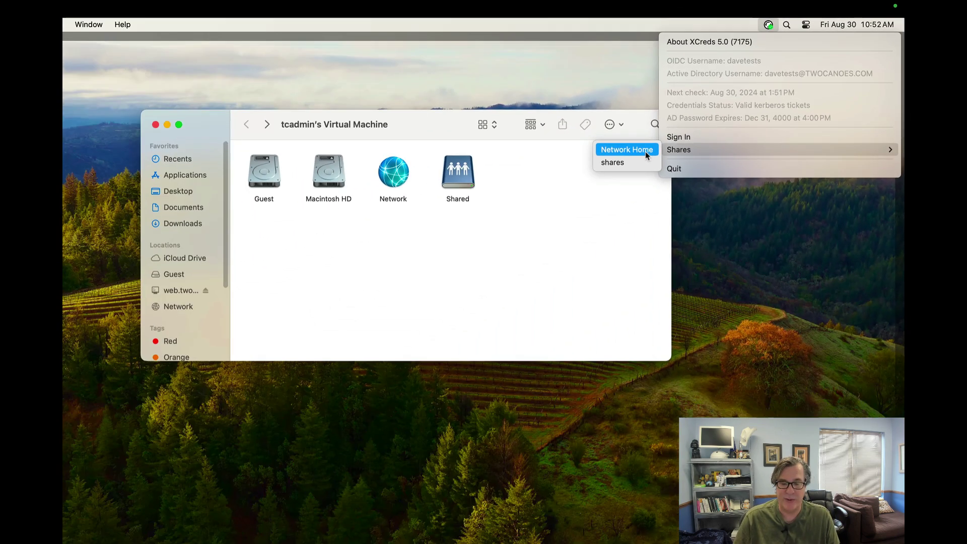
pyautogui.click(347, 271)
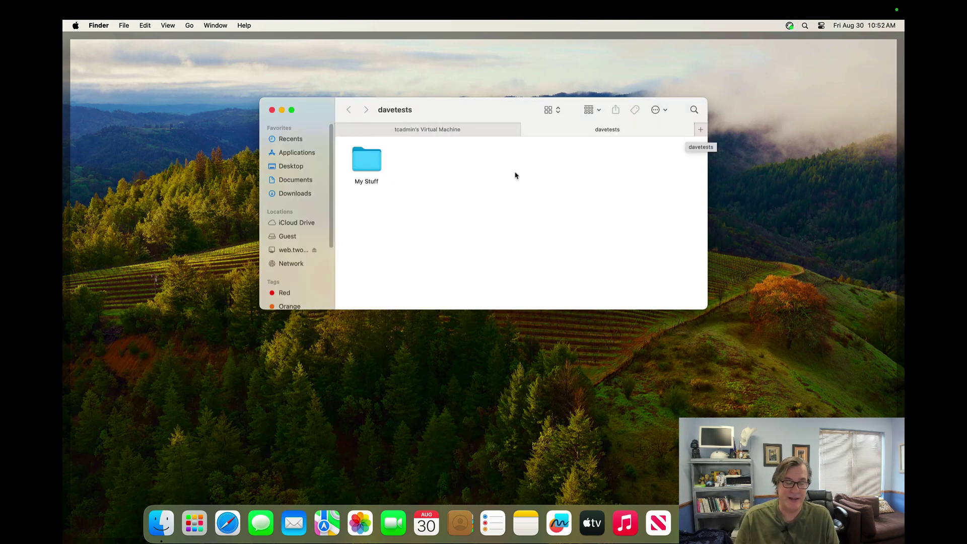
pyautogui.click(370, 170)
pyautogui.doubleClick(370, 171)
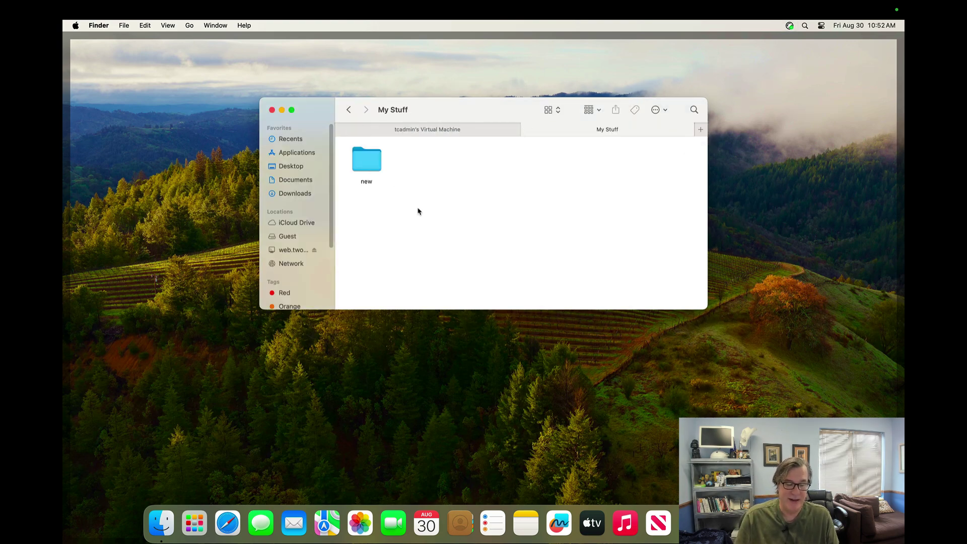
pyautogui.press('super+shift+n')
pyautogui.write('newwork')
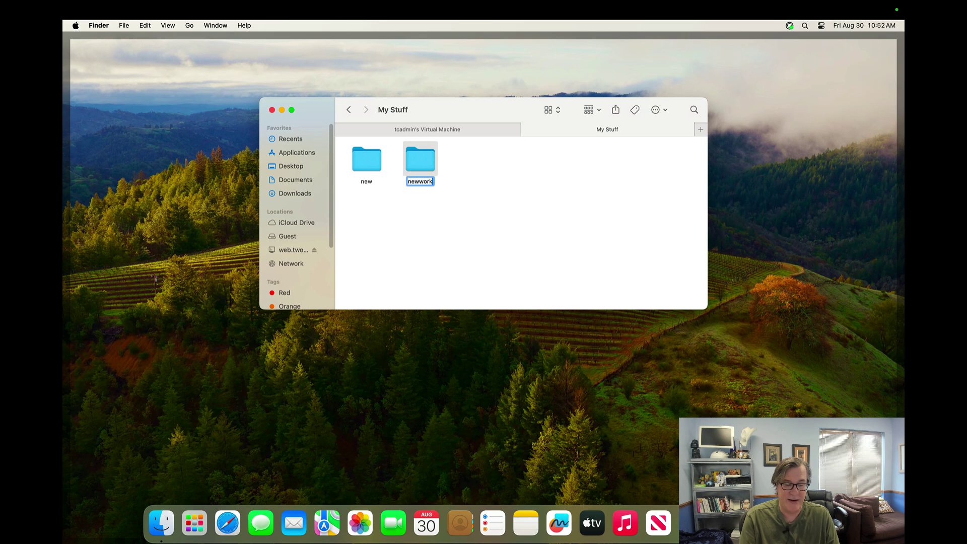
pyautogui.press('Return')
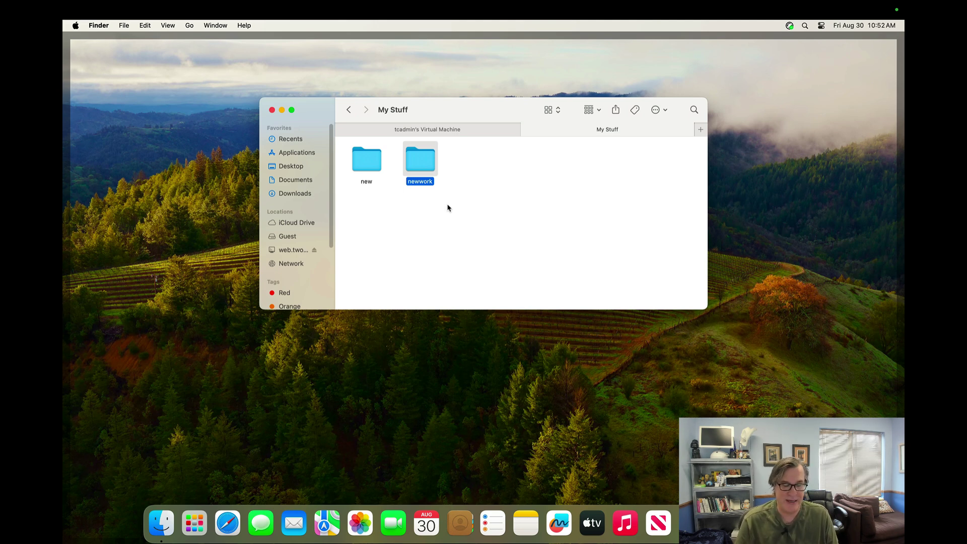
# Step: Search Spotlight for 'ticket' and dismiss the results
pyautogui.press('super+space')
pyautogui.write('ticket')
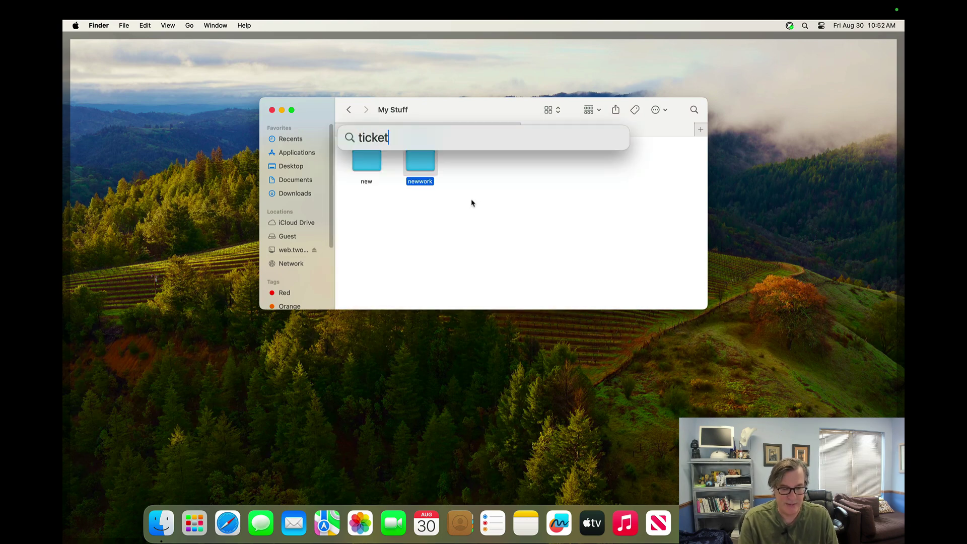
pyautogui.press('Escape')
# Step: Go to /System/Library/CoreServices/Applications and launch Ticket Viewer
pyautogui.press('super+shift+g')
pyautogui.write('/System/Library/Core')
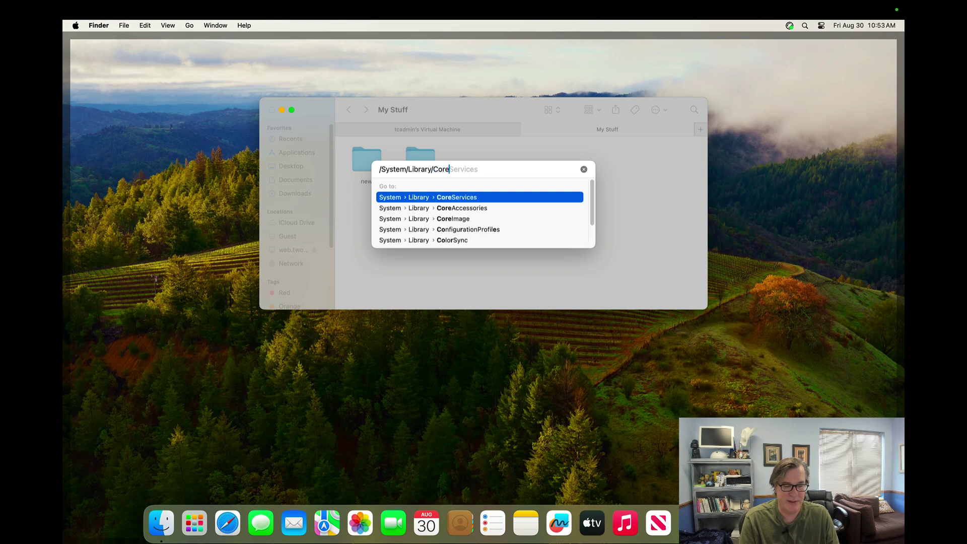
pyautogui.press('Tab')
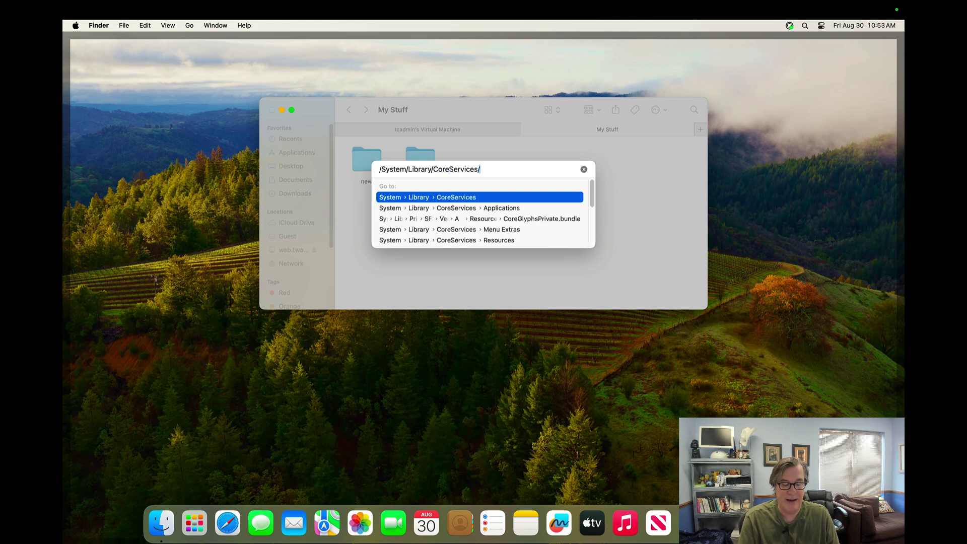
pyautogui.write('Appl')
pyautogui.press('Return')
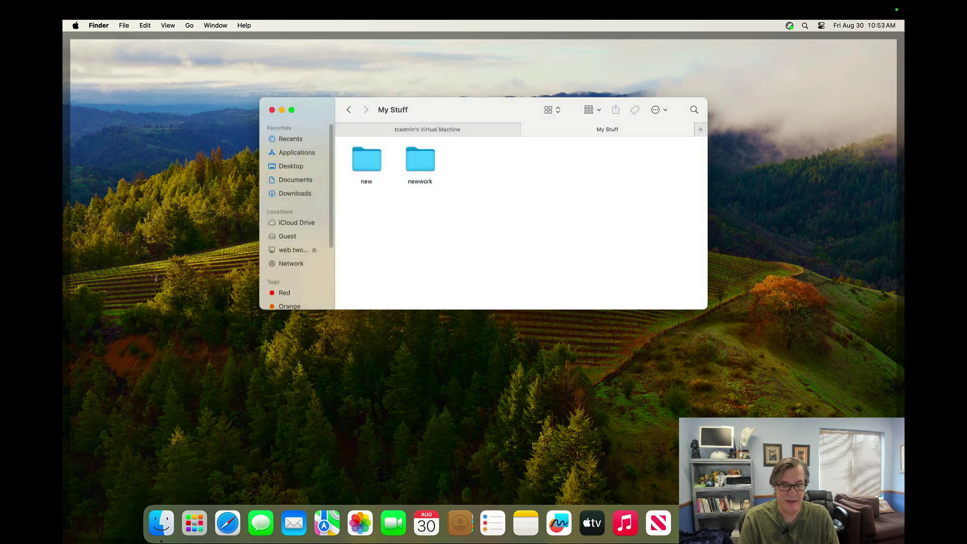
pyautogui.doubleClick(527, 214)
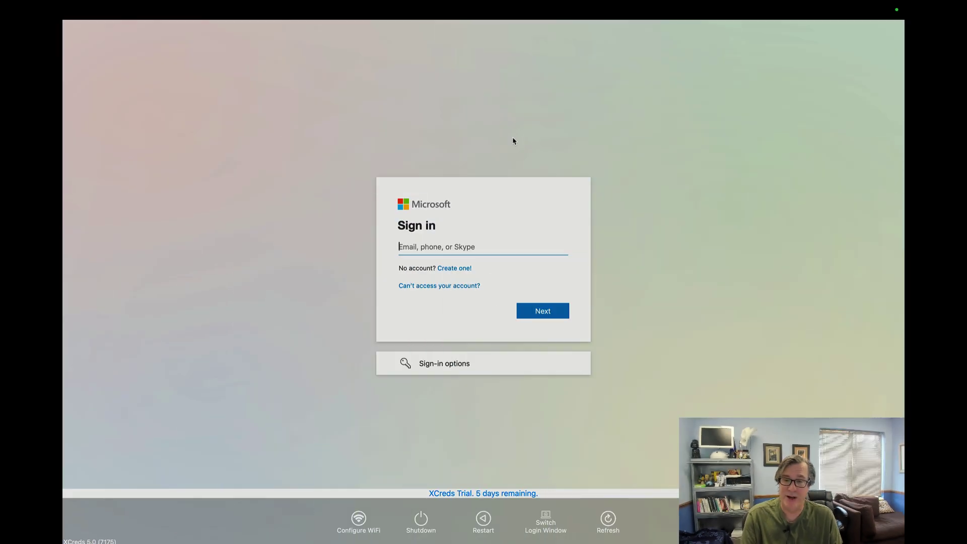
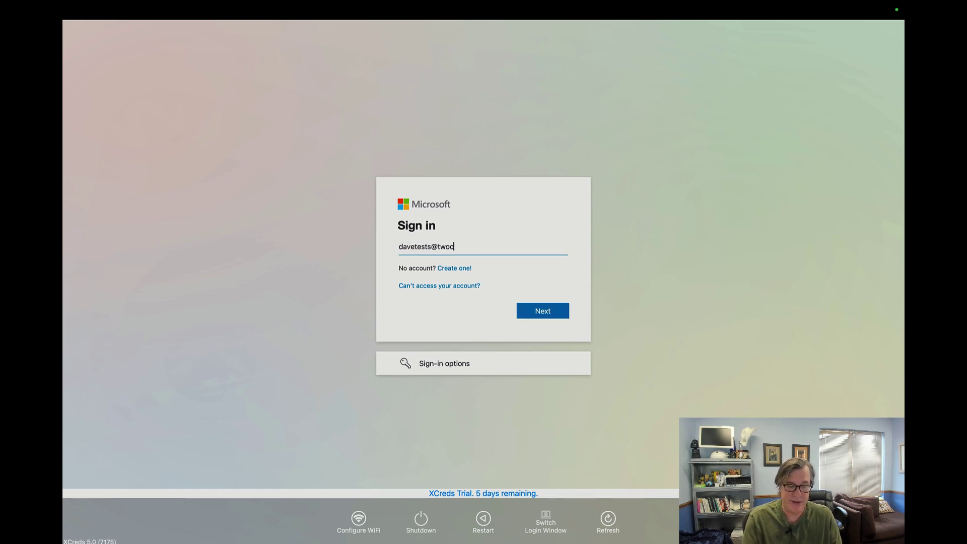
# Step: Sign in to XCreds with the Microsoft account e-mail and password
pyautogui.press('Return')
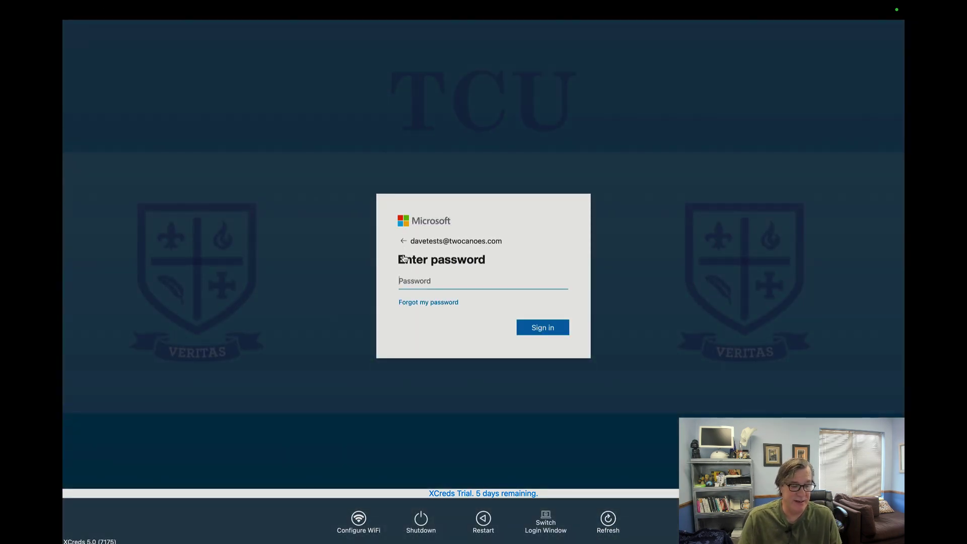
pyautogui.write('*********')
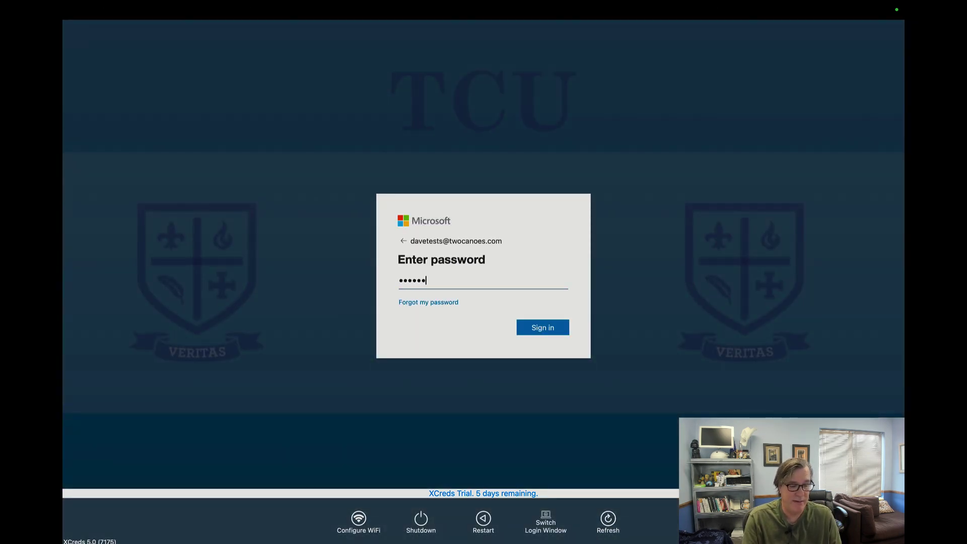
pyautogui.press('Return')
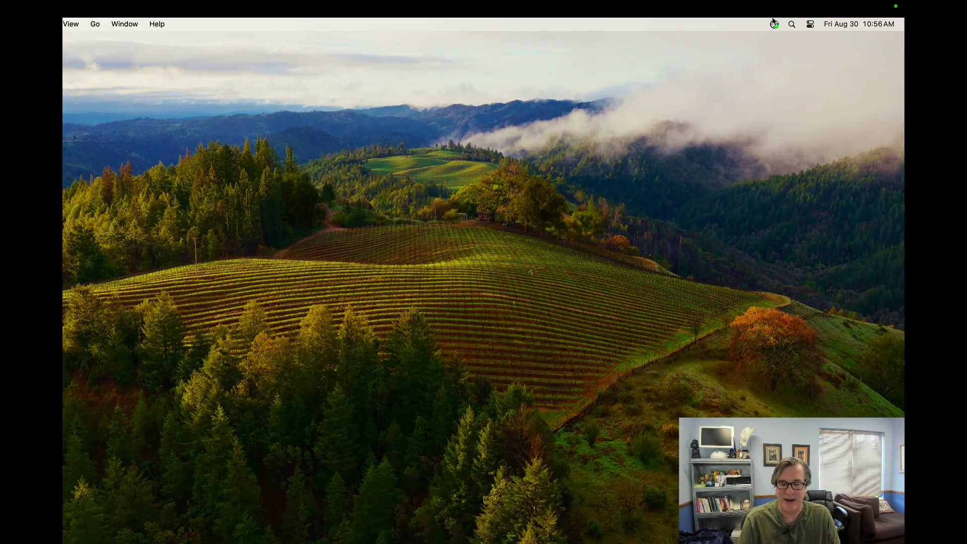
# Step: Check the XCreds credential status from the menu bar after signing in
pyautogui.click(789, 25)
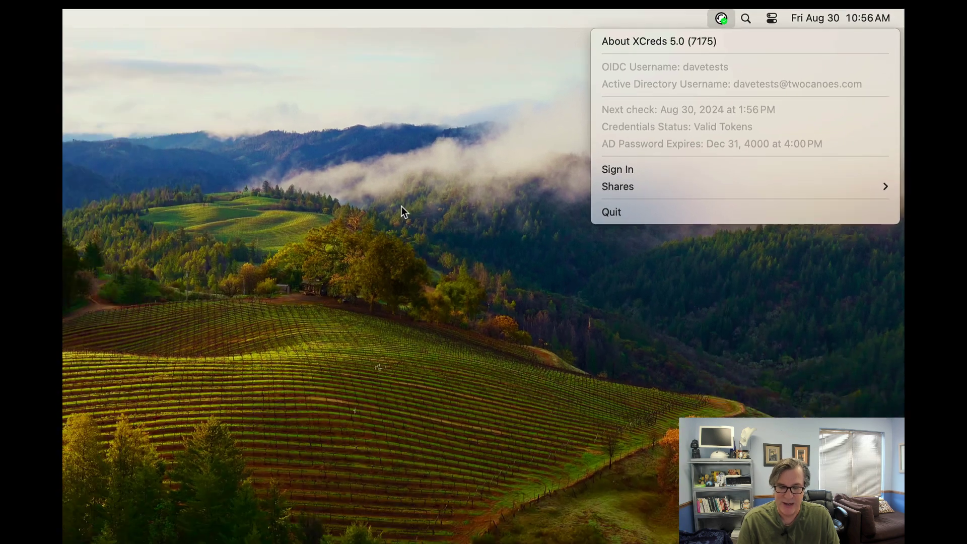
pyautogui.click(278, 255)
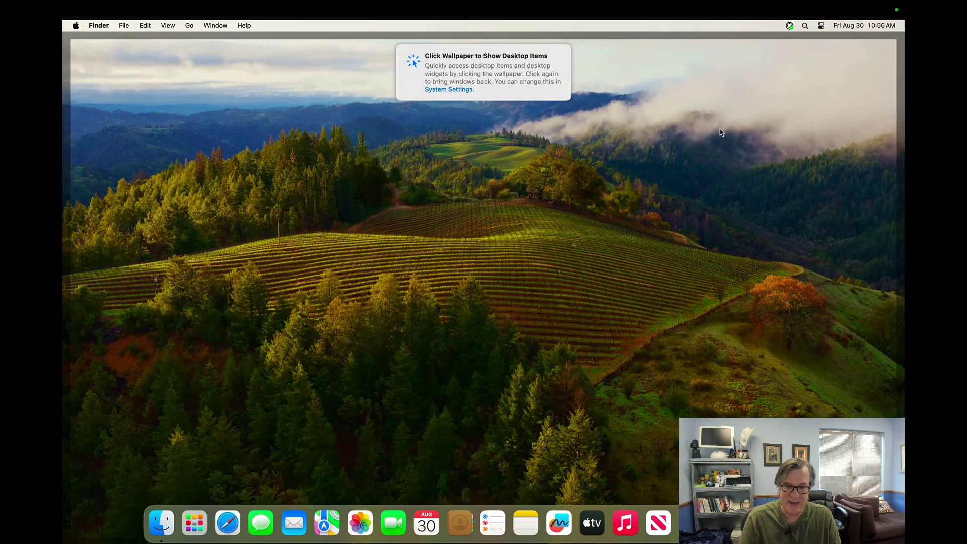
pyautogui.click(794, 11)
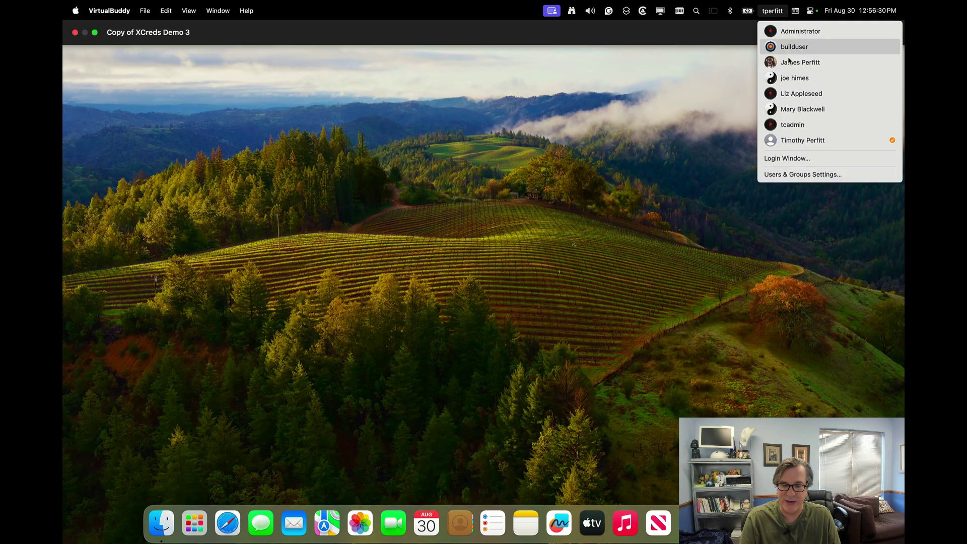
pyautogui.click(760, 82)
# Step: Mount the shares volume from XCreds Shares, allow access, and return to the volume list
pyautogui.click(789, 26)
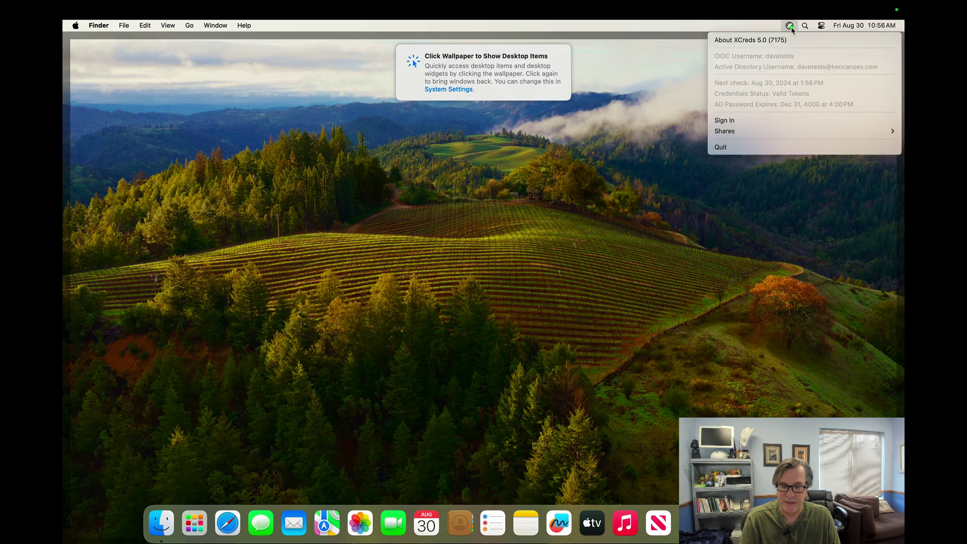
pyautogui.moveTo(725, 131)
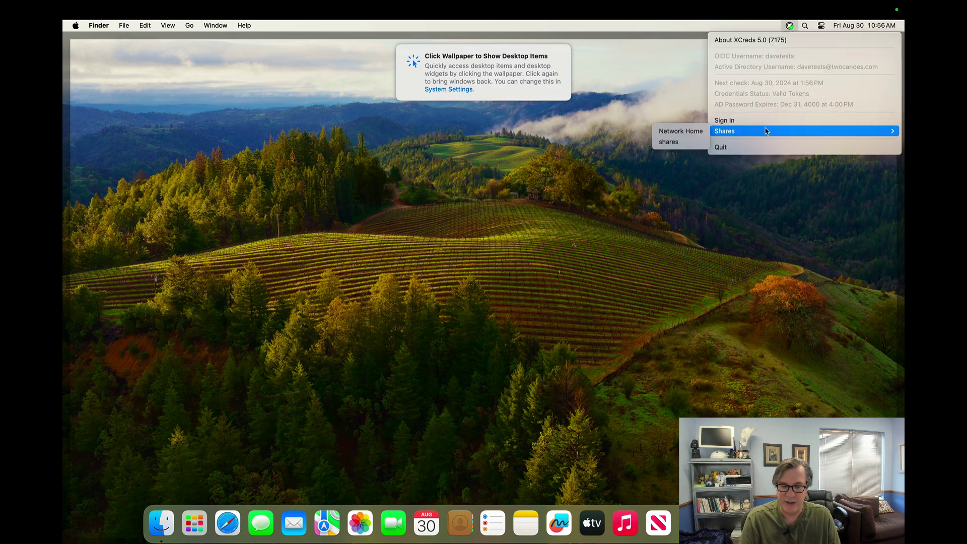
pyautogui.click(688, 143)
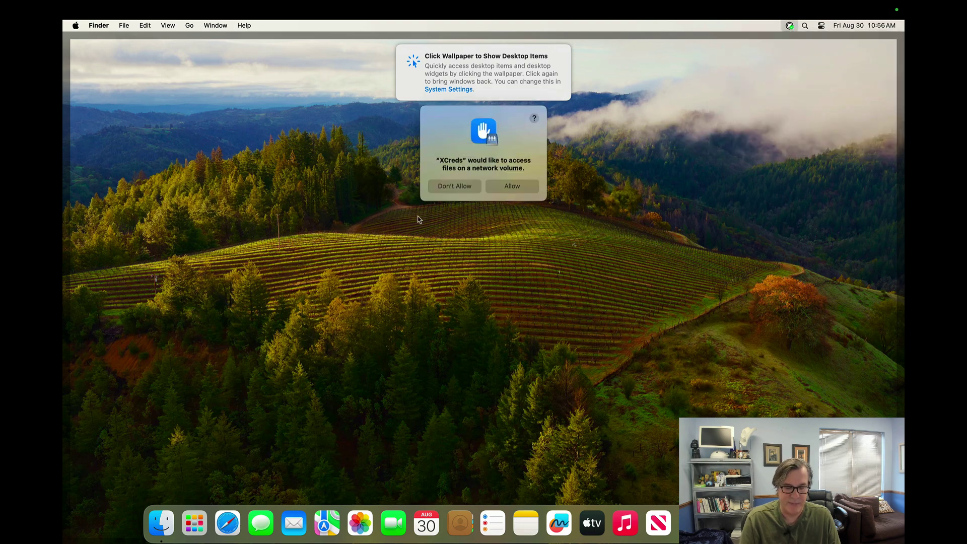
pyautogui.click(494, 185)
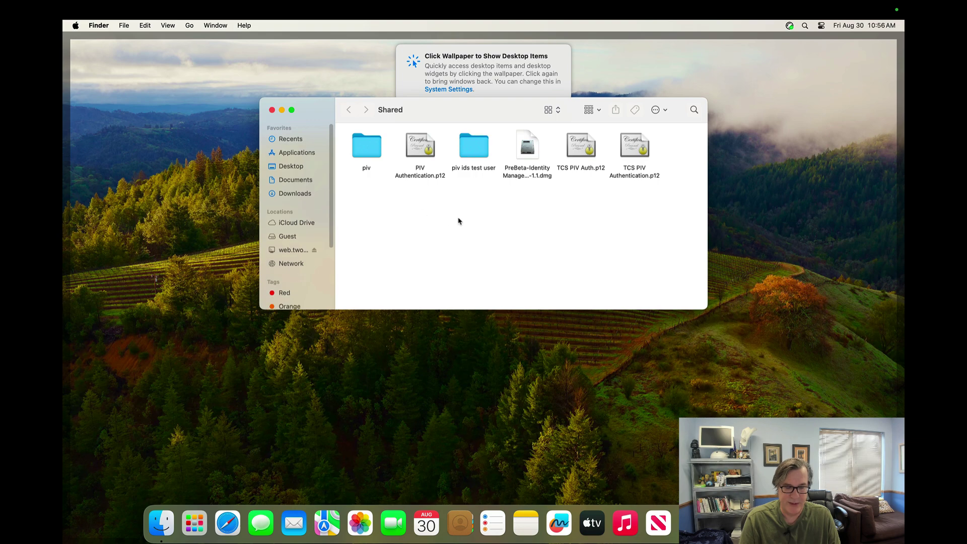
pyautogui.keyDown('super'); pyautogui.click(386, 117); pyautogui.keyUp('super')
pyautogui.click(398, 120)
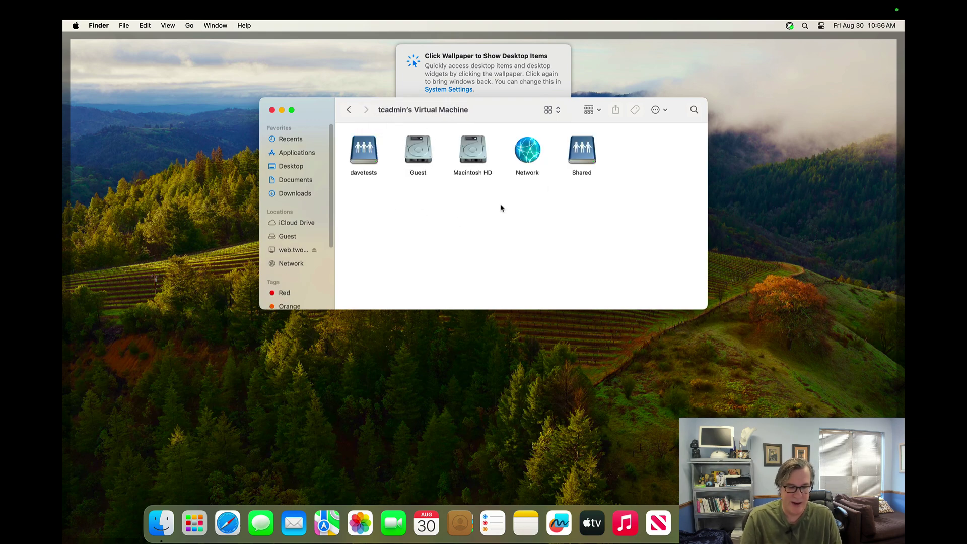
# Step: Mount the Network Home share and open its My Stuff folder
pyautogui.click(789, 26)
pyautogui.moveTo(778, 130)
pyautogui.click(677, 130)
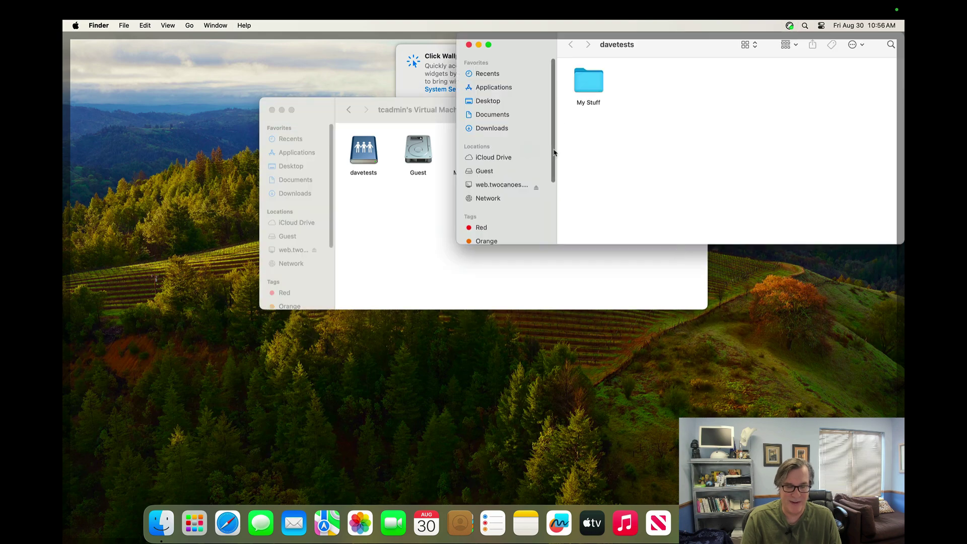
pyautogui.doubleClick(589, 78)
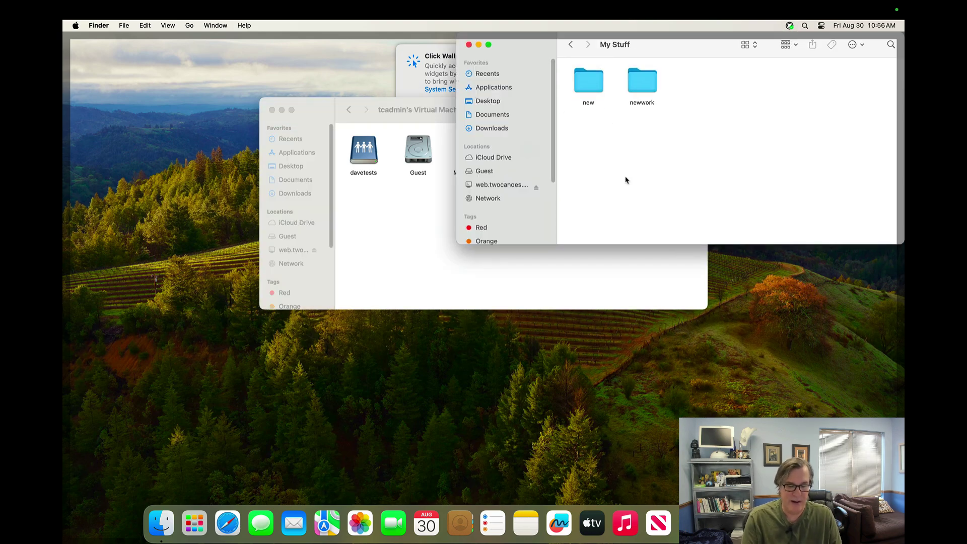
pyautogui.press('super+space')
# Step: Launch Ticket Viewer via a 'tick' Spotlight search to see the TWOCANOES.COM ticket
pyautogui.write('ticket')
pyautogui.press('Return')
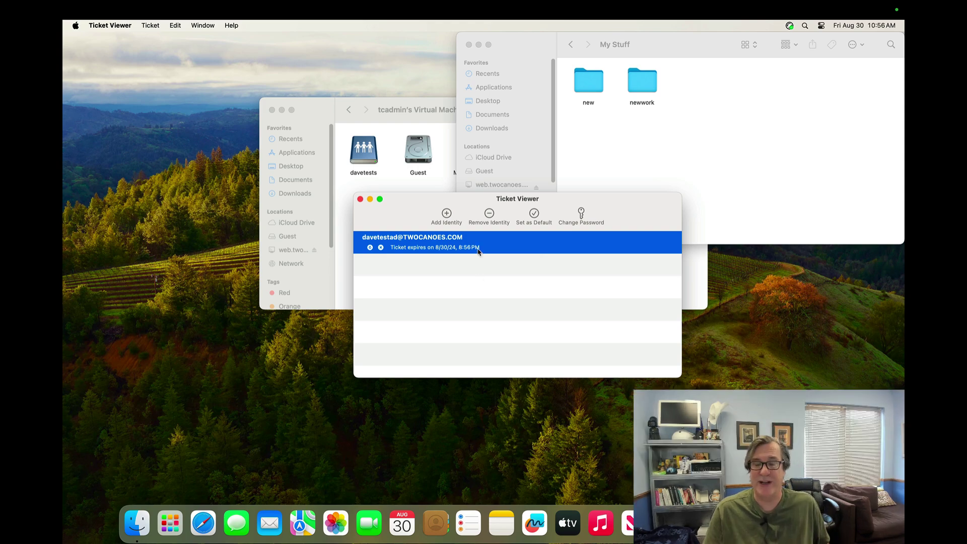